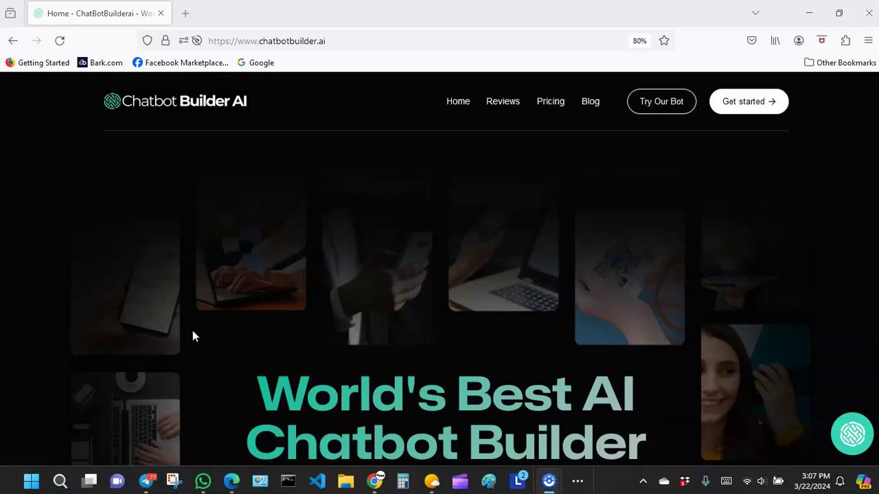
Step: Browse the Chatbot Builder AI landing page, then go to Sign Up from the hero section
scroll(206, 272, "down", 2)
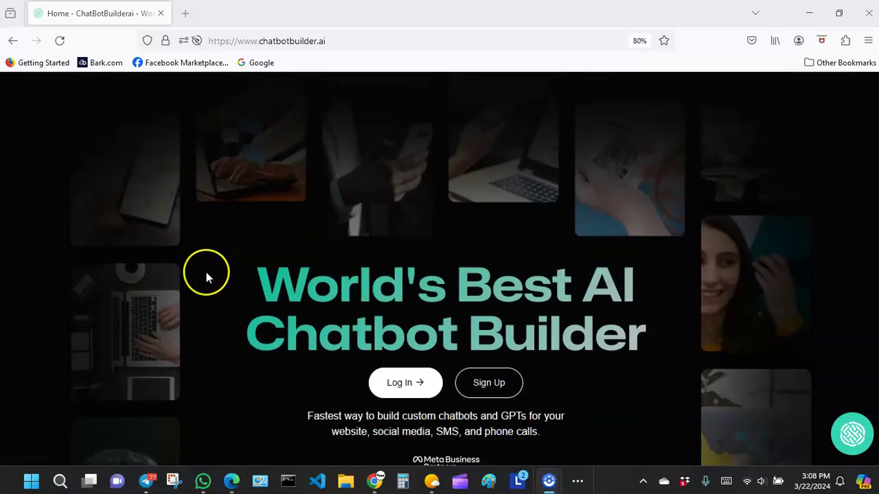
scroll(206, 272, "up", 2)
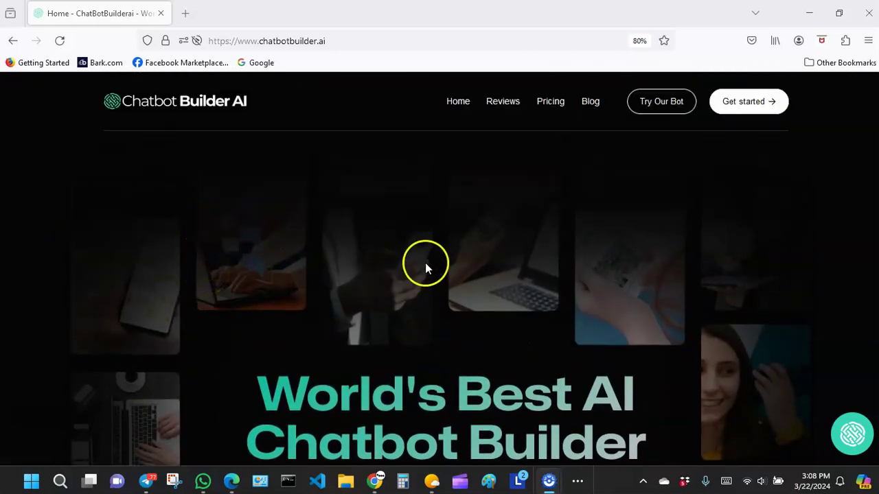
scroll(440, 269, "down", 2)
scroll(440, 268, "up", 2)
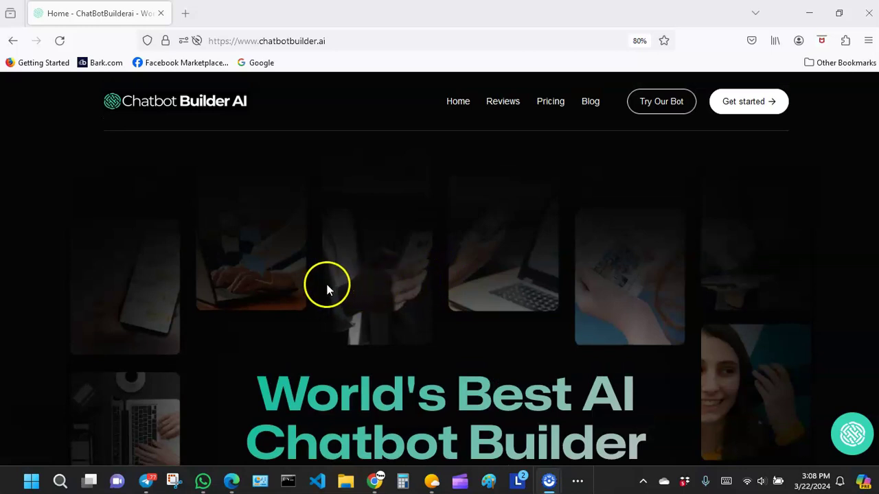
scroll(334, 291, "down", 2)
scroll(333, 290, "up", 2)
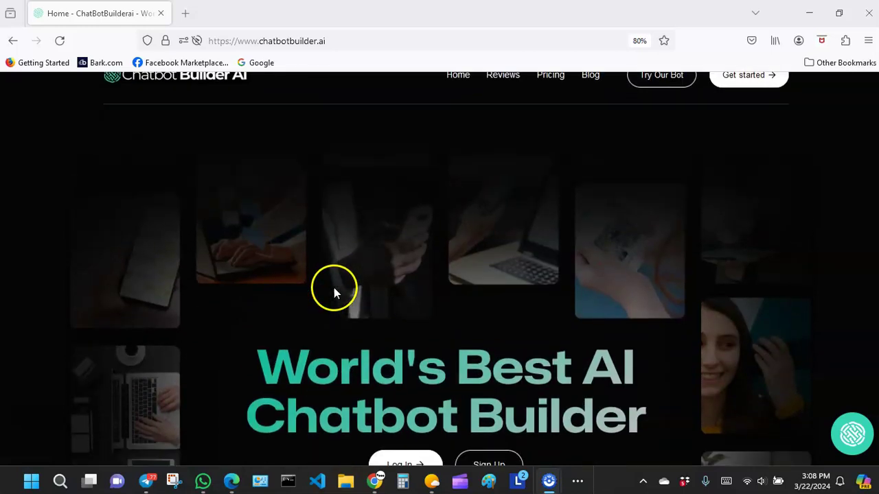
scroll(334, 292, "down", 3)
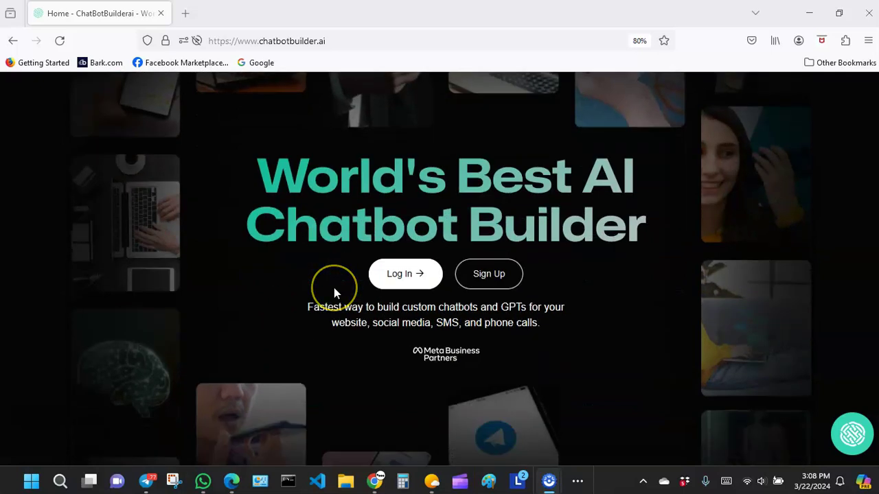
scroll(334, 293, "down", 2)
scroll(335, 293, "up", 1)
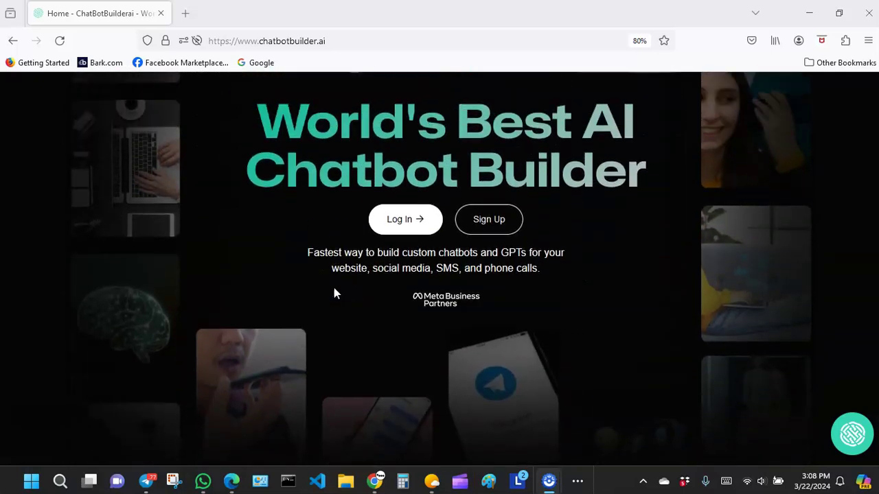
scroll(335, 289, "up", 3)
scroll(522, 298, "down", 2)
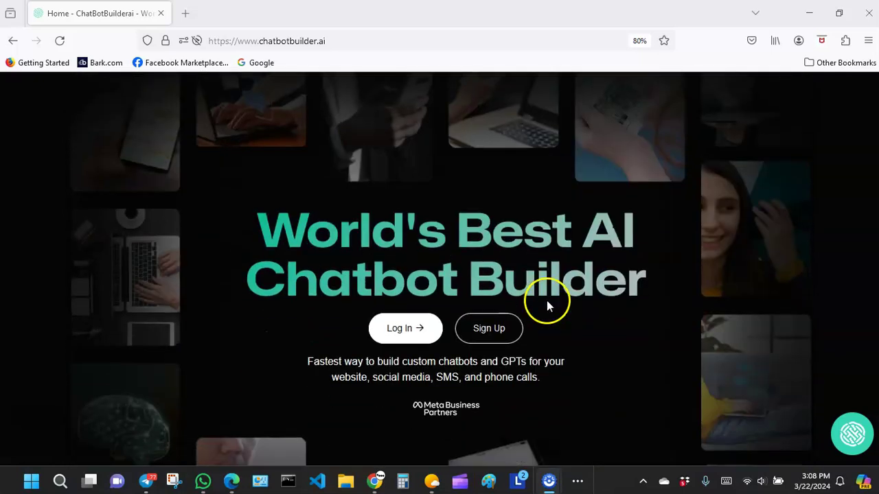
scroll(552, 307, "down", 5)
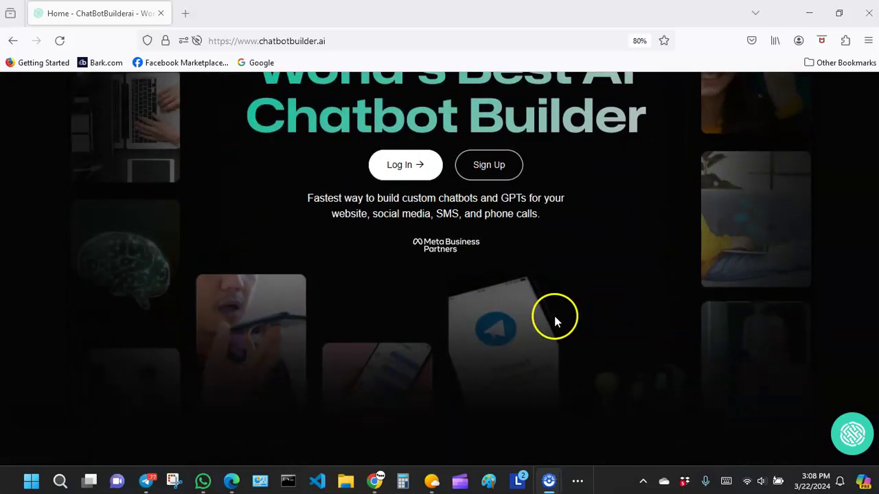
scroll(555, 317, "down", 6)
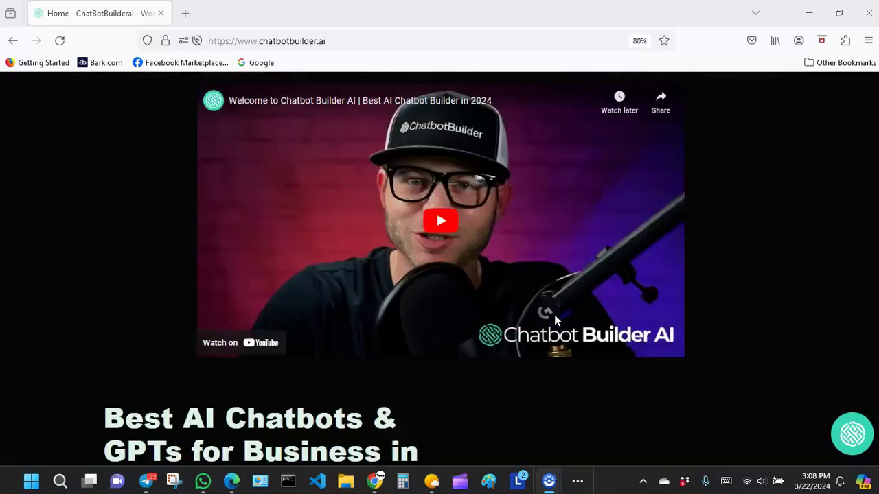
scroll(556, 321, "down", 5)
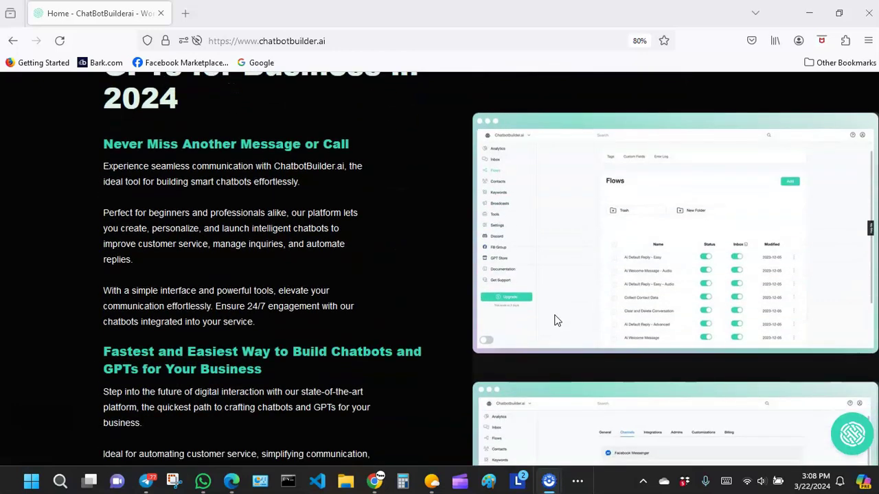
scroll(556, 321, "down", 3)
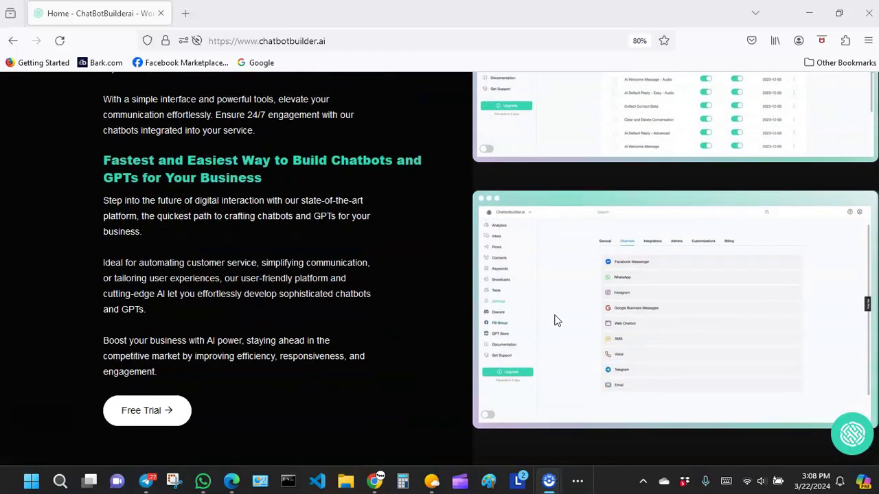
scroll(556, 321, "down", 7)
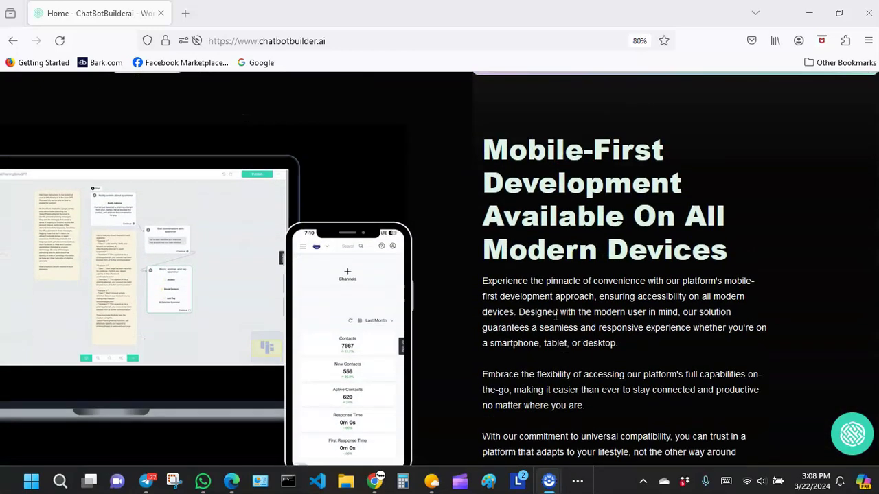
scroll(556, 321, "down", 6)
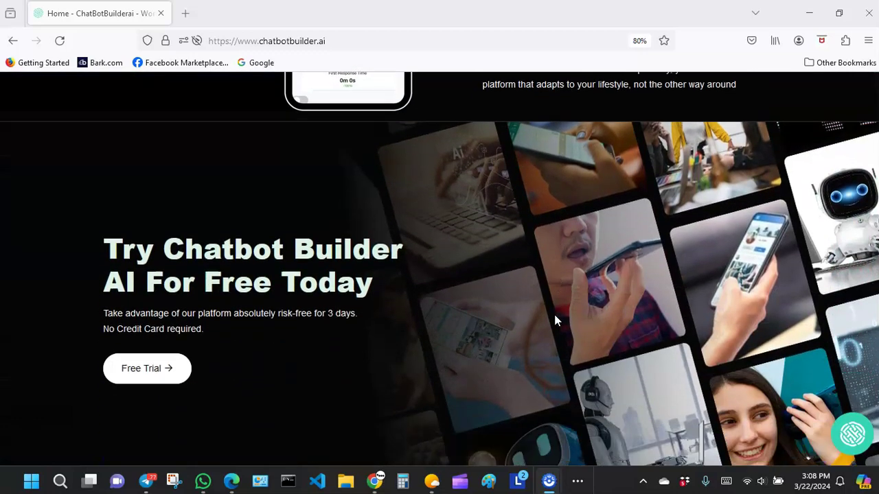
scroll(557, 316, "down", 8)
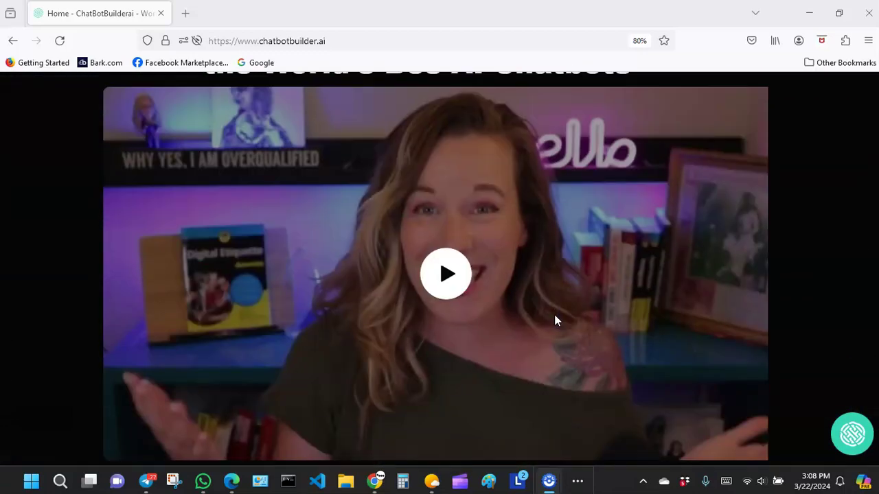
scroll(555, 320, "down", 8)
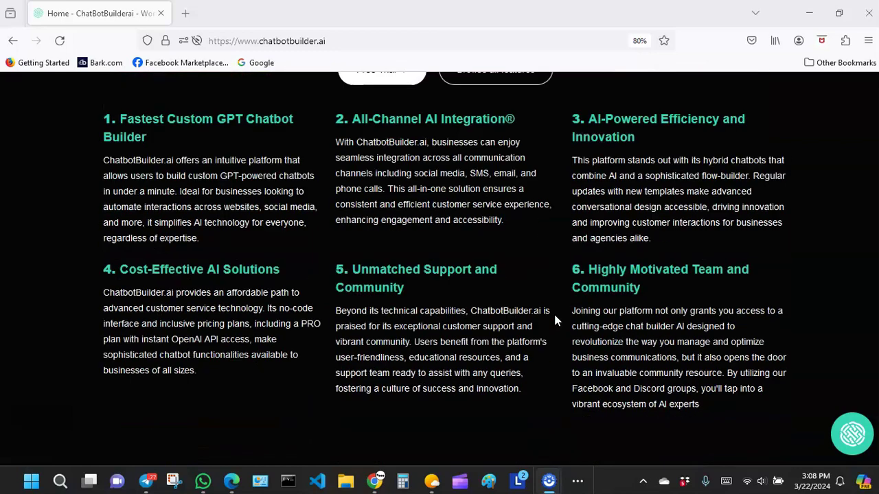
scroll(555, 318, "down", 8)
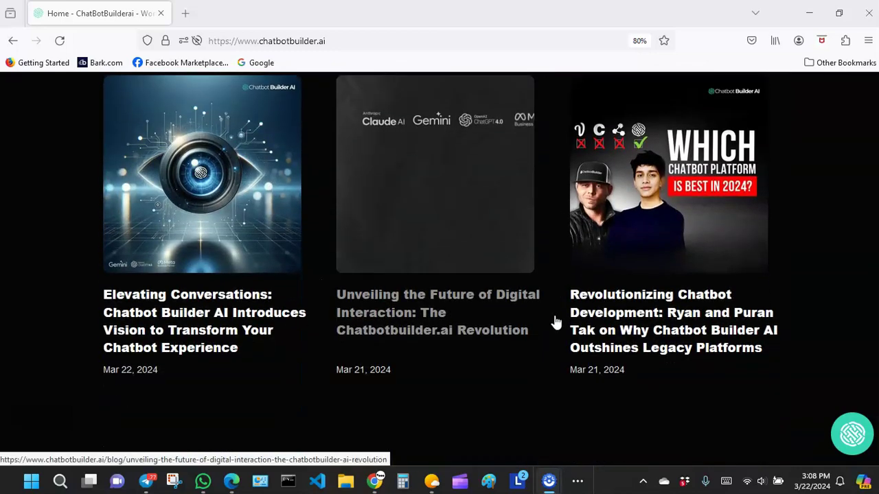
scroll(556, 317, "down", 9)
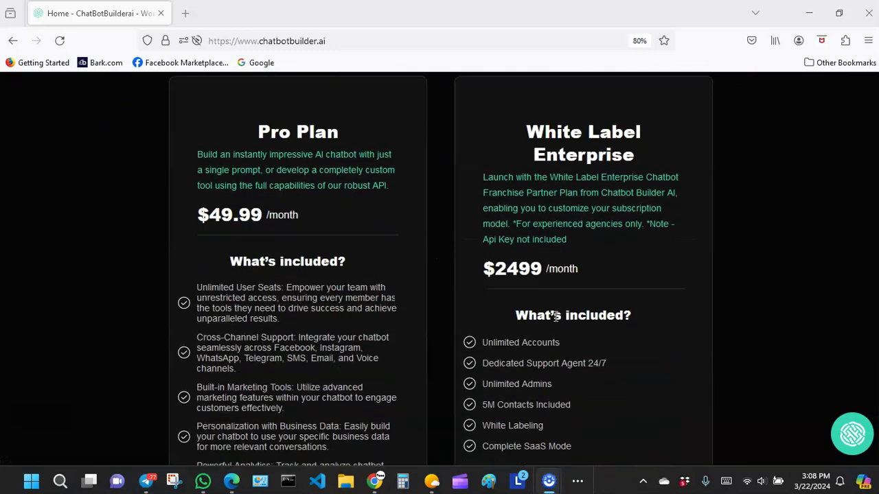
scroll(556, 321, "down", 8)
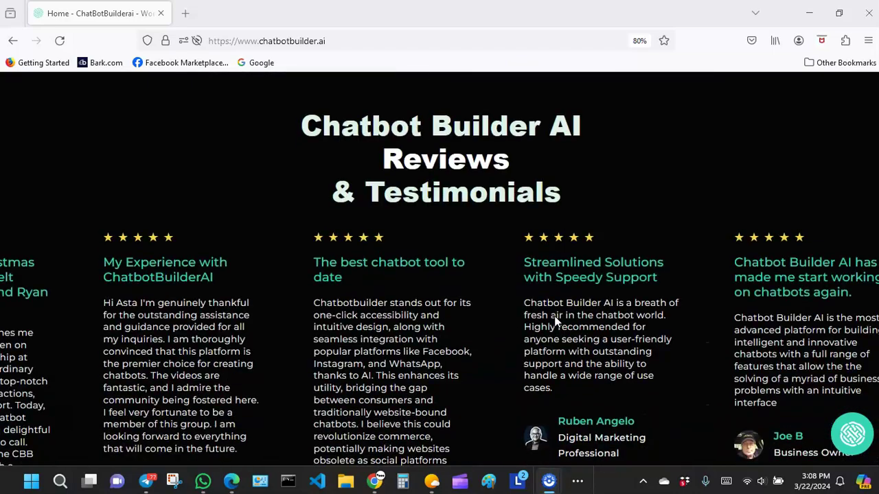
scroll(556, 322, "down", 9)
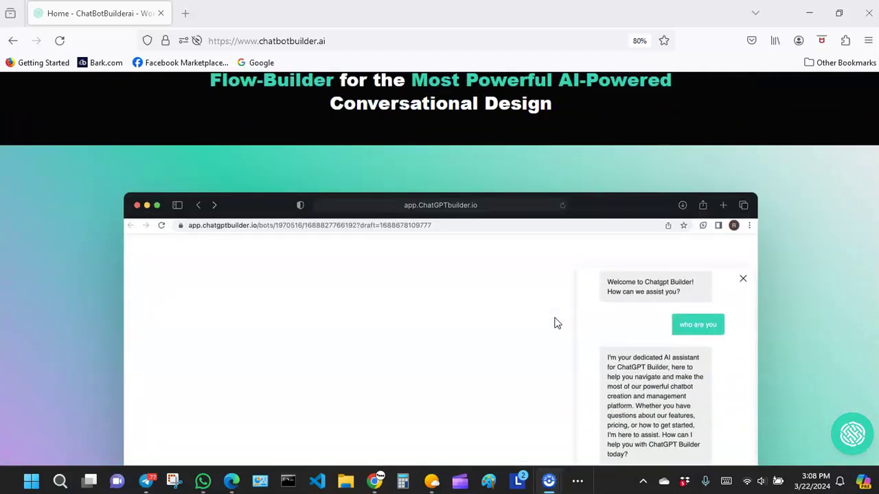
scroll(556, 324, "down", 6)
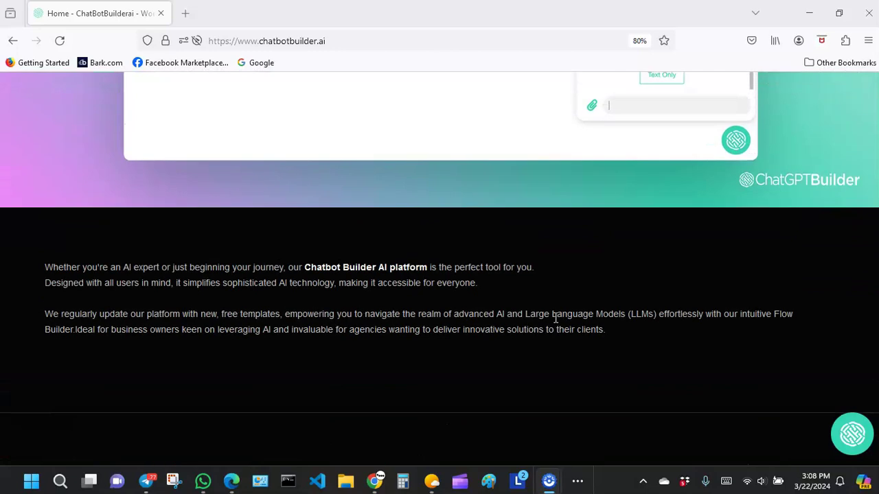
scroll(556, 323, "down", 2)
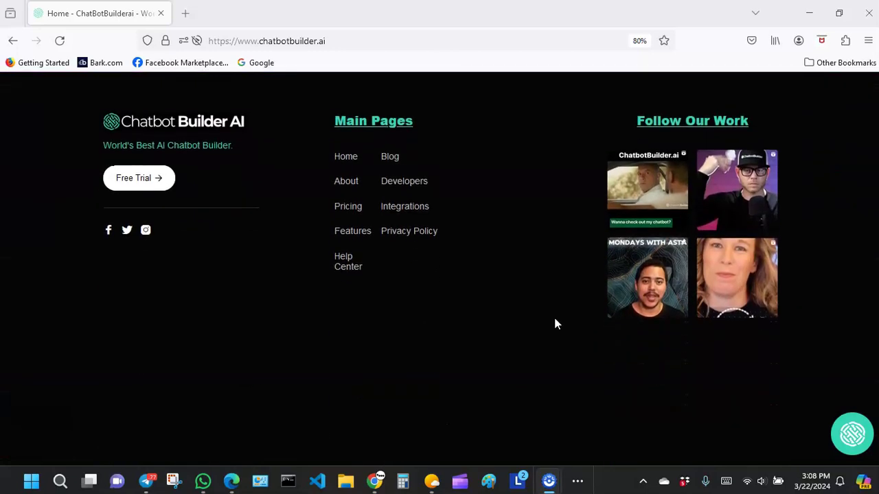
scroll(556, 324, "up", 5)
scroll(556, 324, "up", 10)
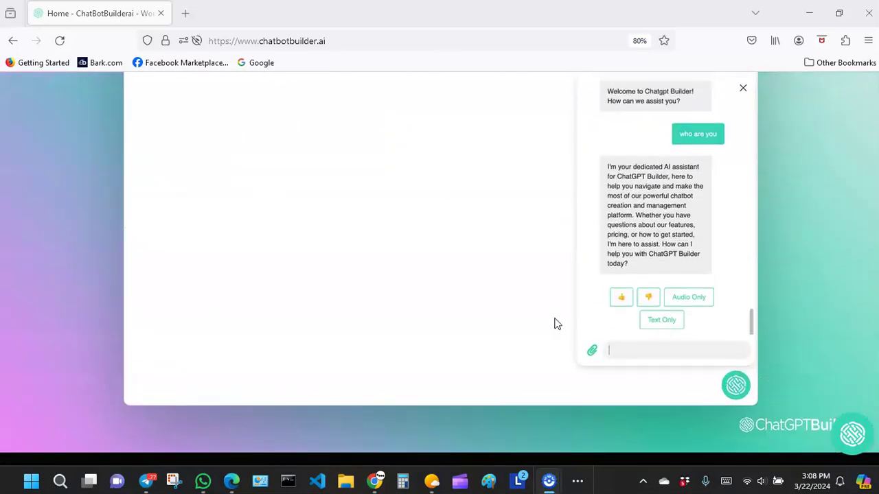
scroll(556, 324, "up", 10)
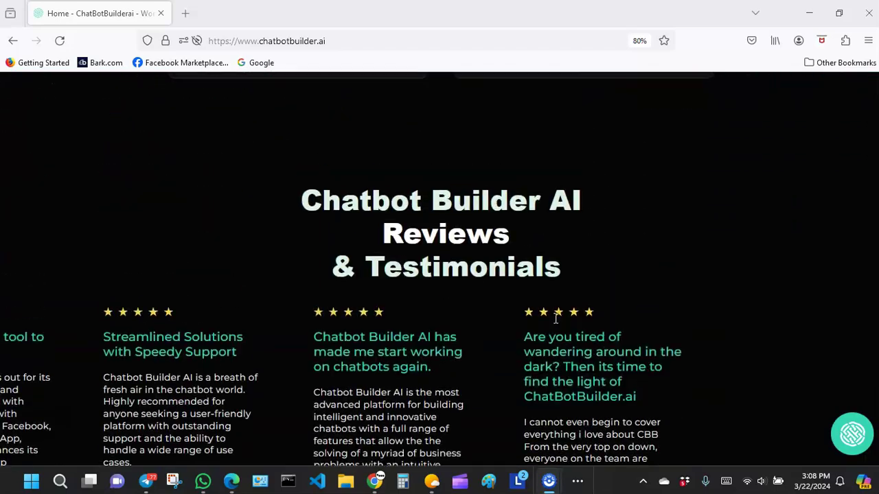
scroll(556, 324, "up", 10)
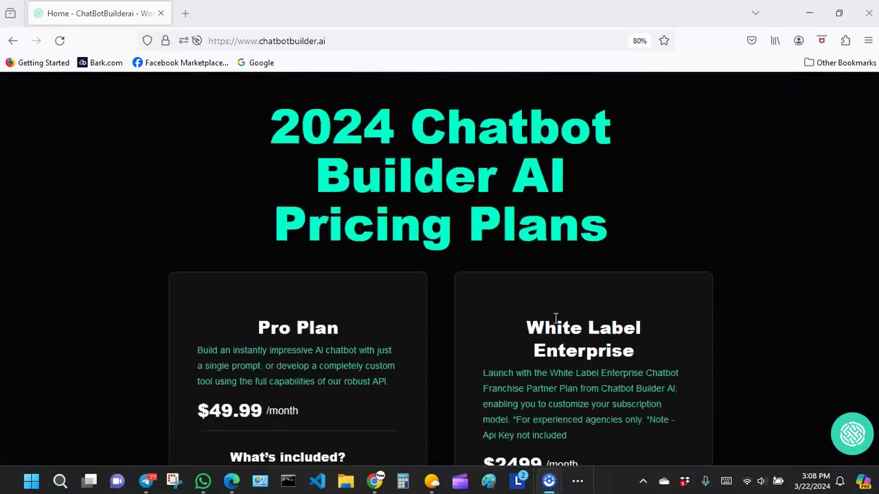
scroll(556, 324, "up", 10)
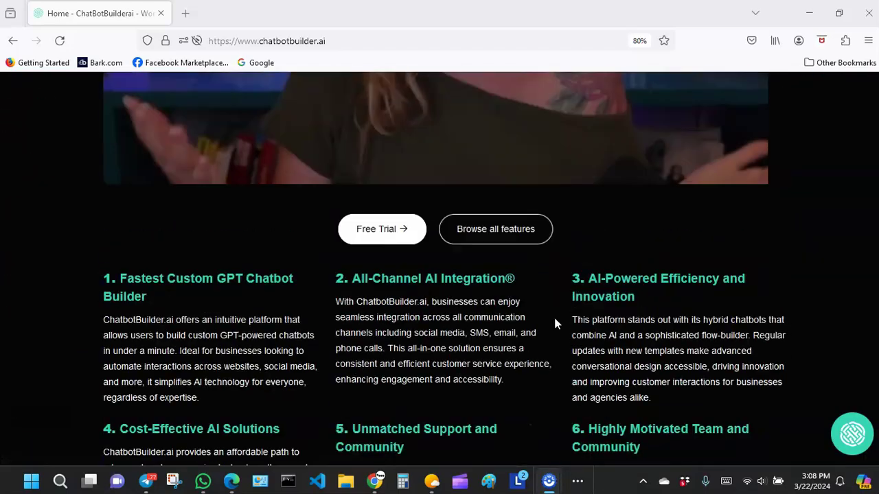
scroll(556, 324, "up", 10)
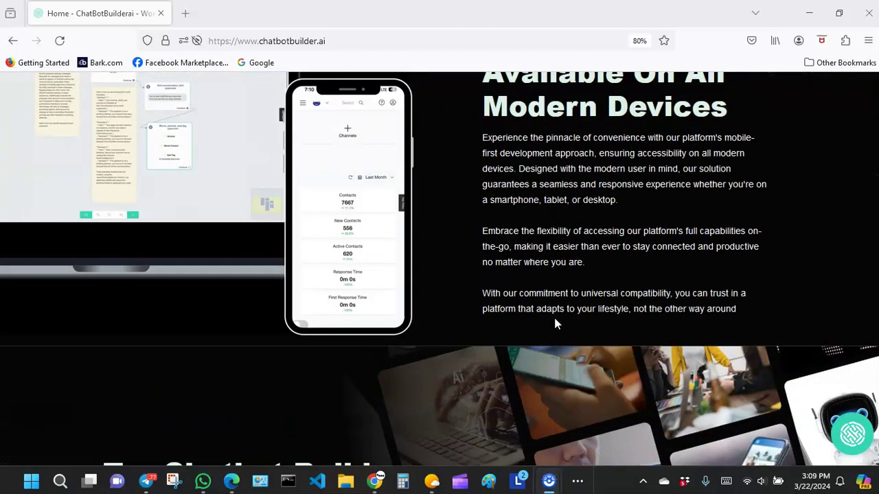
scroll(556, 324, "up", 10)
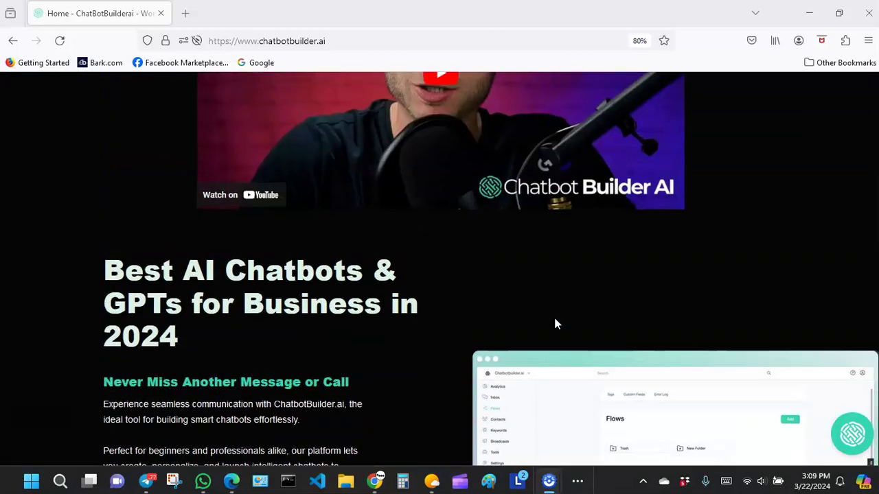
scroll(556, 324, "up", 8)
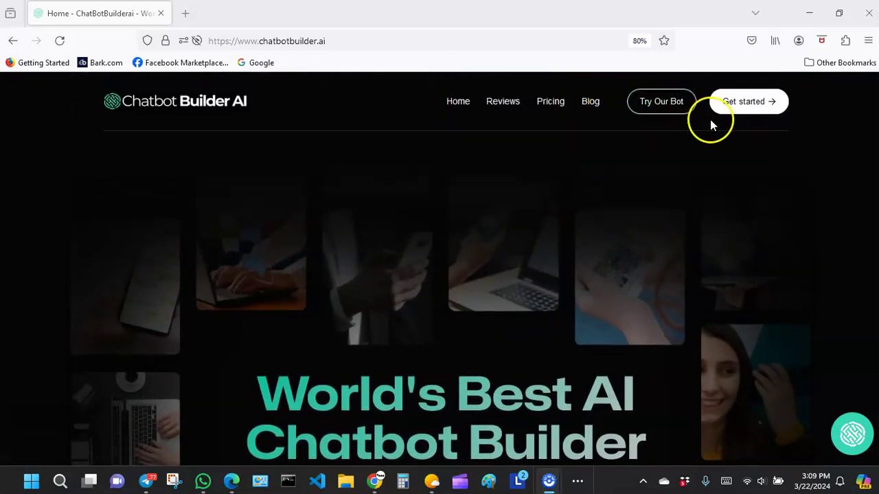
scroll(591, 275, "down", 2)
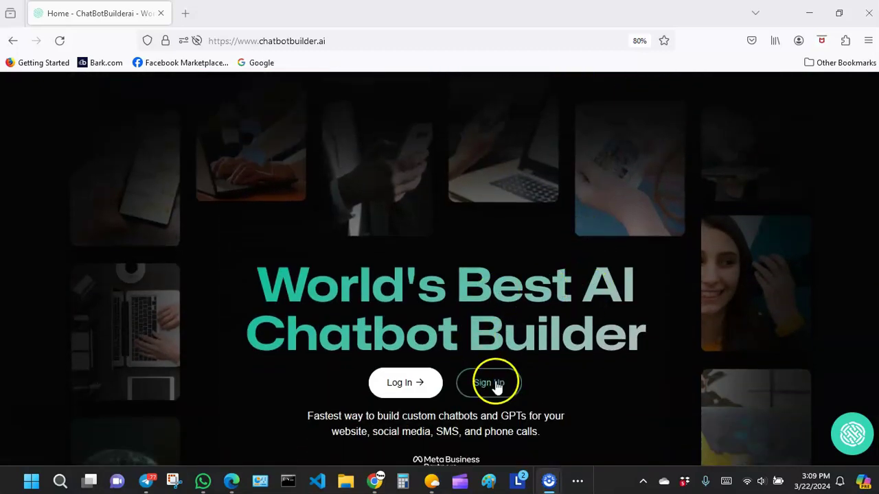
scroll(493, 344, "up", 2)
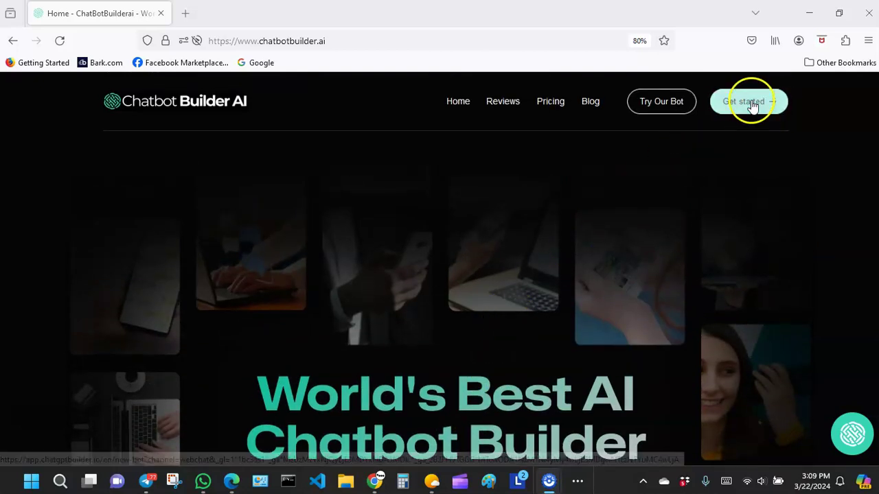
scroll(541, 229, "down", 3)
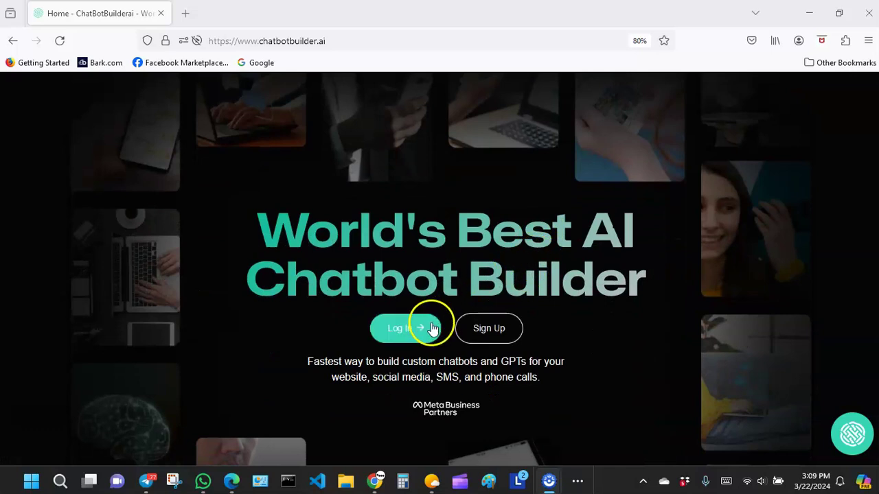
scroll(400, 289, "up", 1)
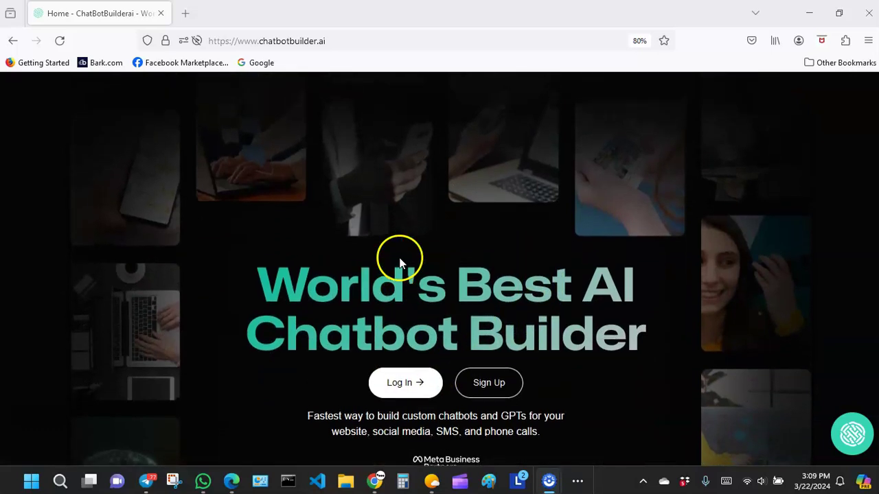
left_click(498, 396)
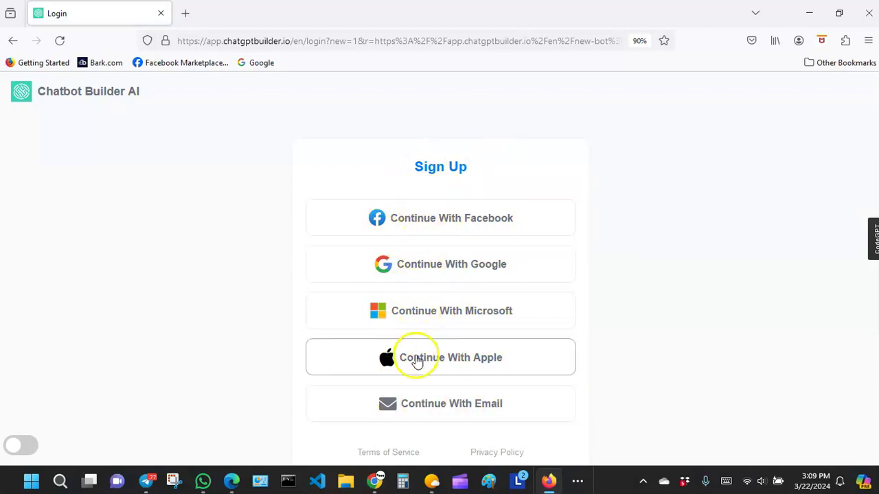
Step: Sign up with Google using the saved account and its password, allowing access to Chatbot Builder
left_click(423, 270)
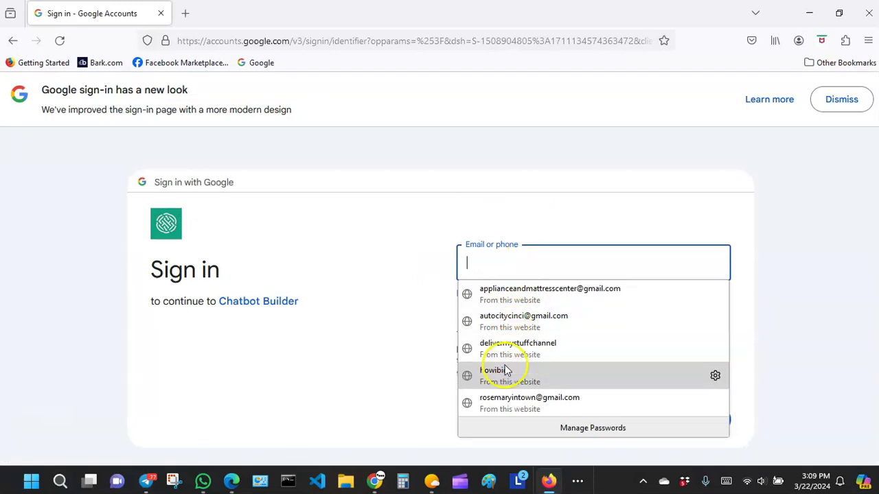
left_click(510, 322)
left_click(704, 420)
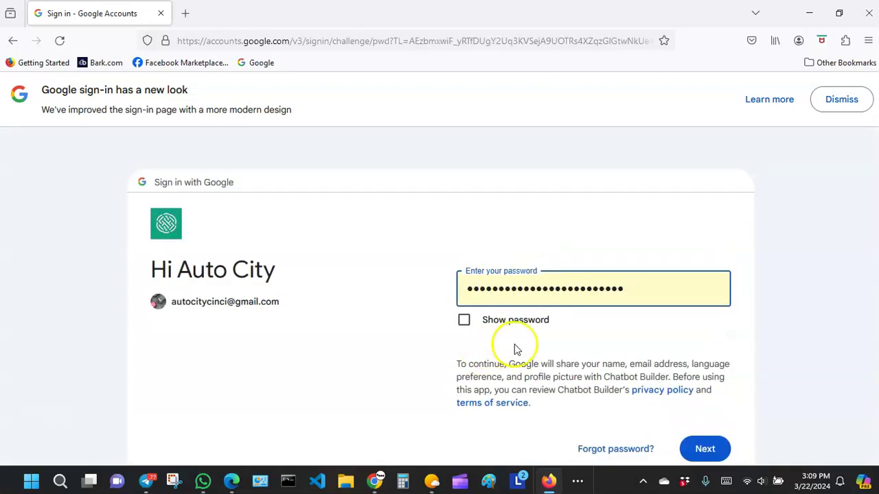
left_click(702, 447)
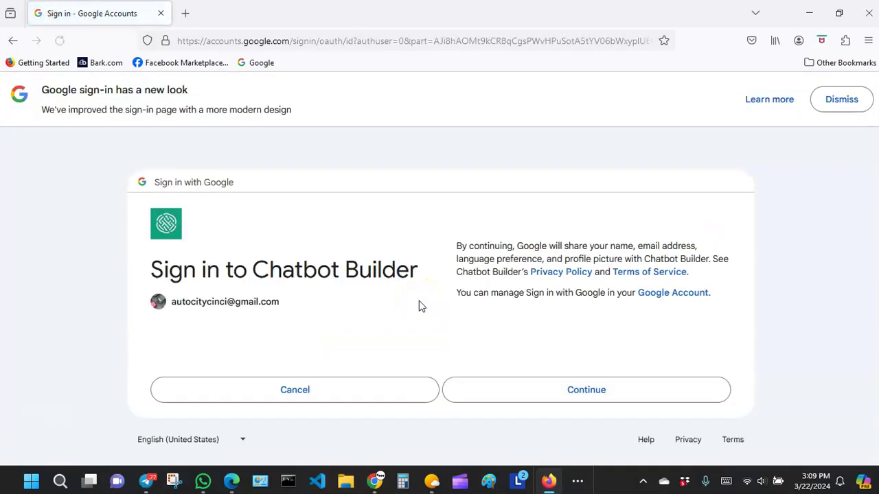
left_click(583, 396)
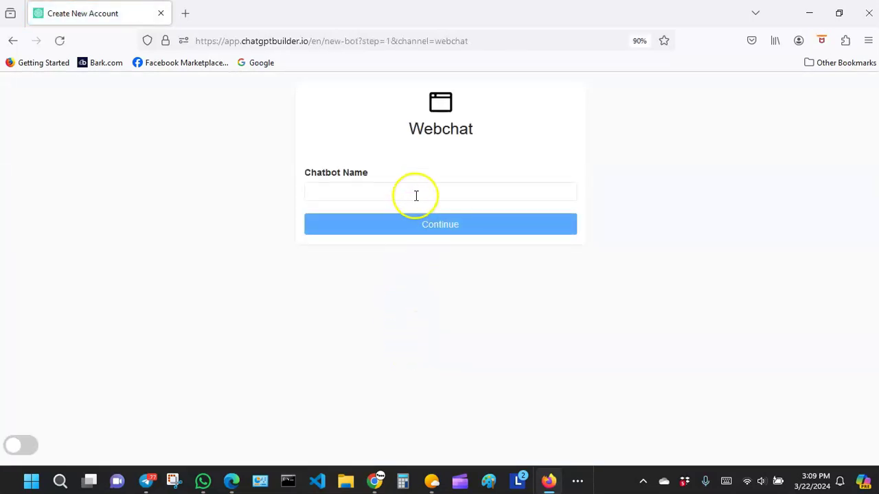
Step: Name the new Webchat chatbot 'My New Chatbot 2024' and create it
left_click(416, 193)
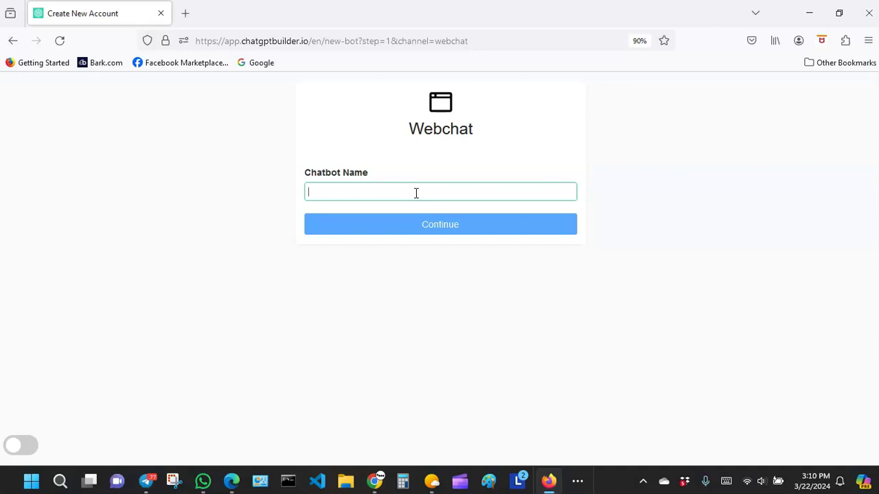
type("My New Chatbot 2024")
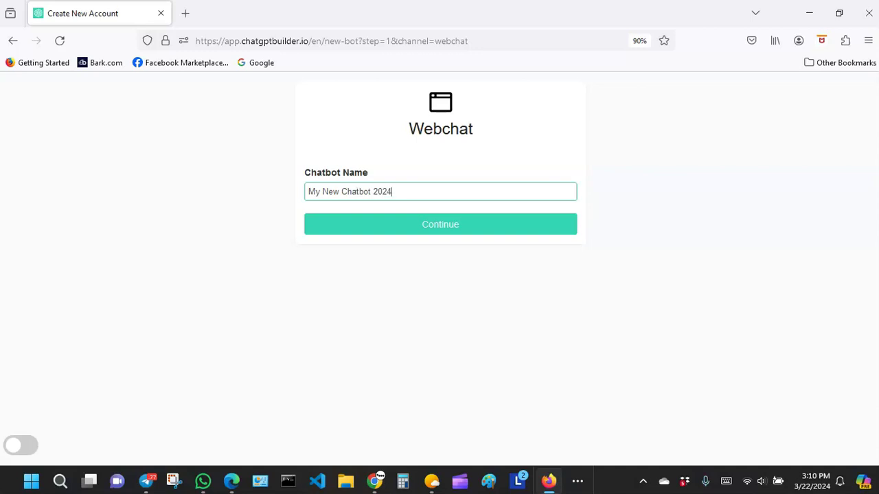
left_click(401, 232)
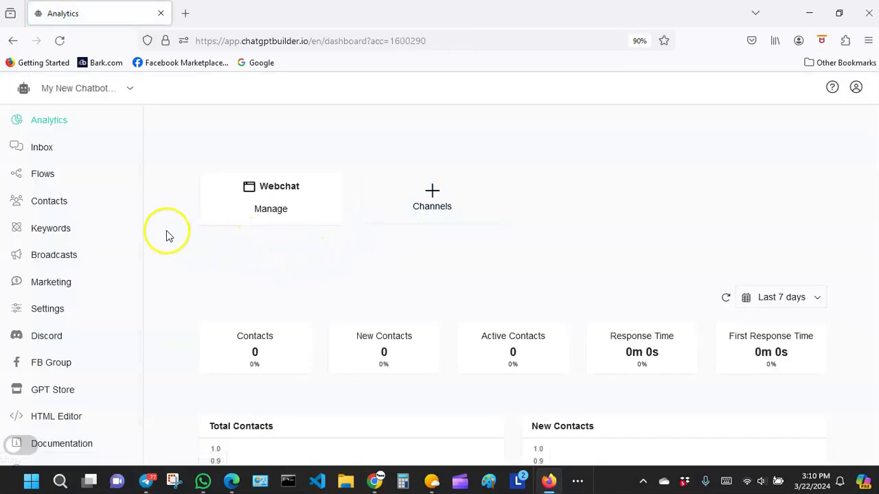
Step: Look over the Analytics dashboard showing the Webchat channel and zero contacts
scroll(284, 279, "down", 2)
scroll(281, 278, "up", 2)
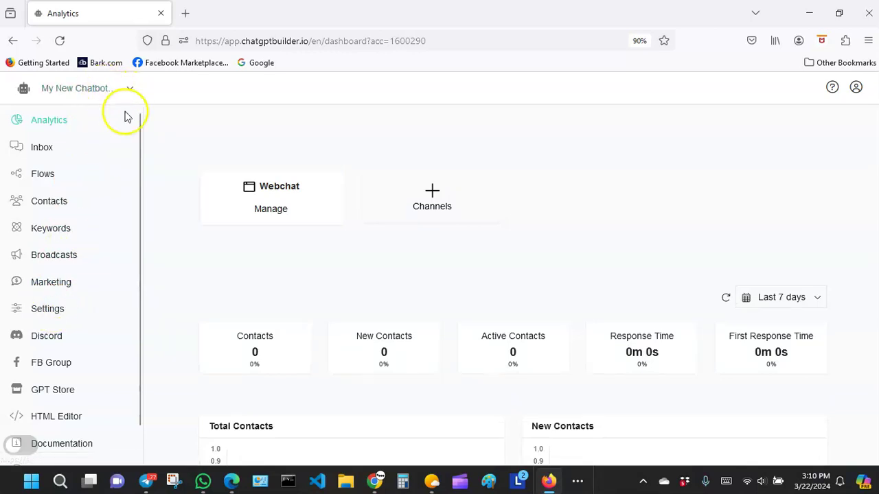
Step: Go to the chatbot's Settings page and scroll down its options
left_click(50, 309)
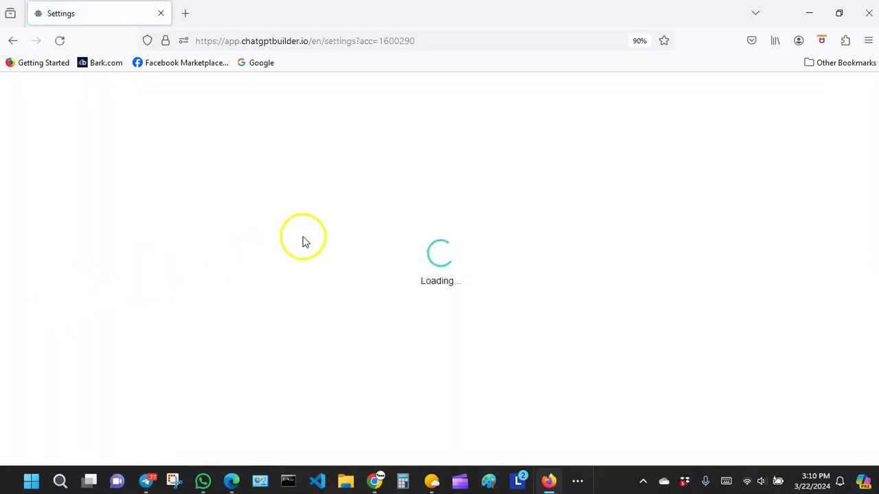
scroll(314, 249, "down", 5)
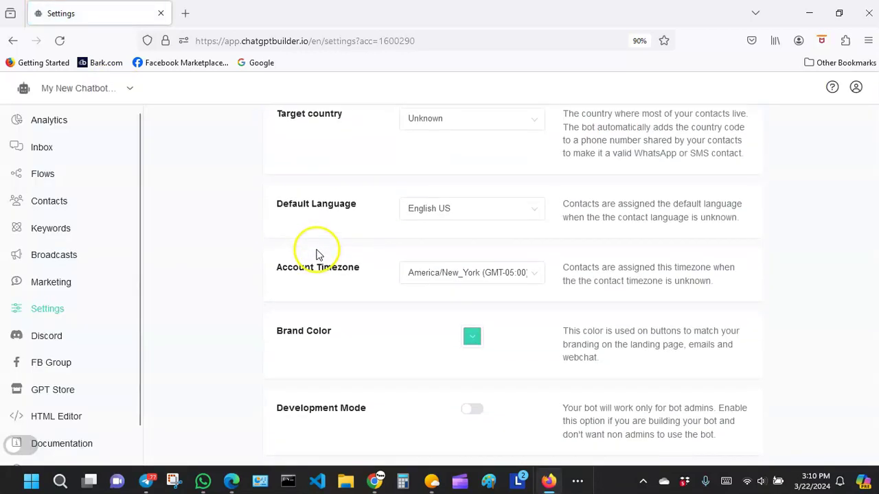
scroll(317, 254, "down", 2)
Step: Start changing the account logo, then cancel the file choice and close the dialog unchanged
left_click(563, 299)
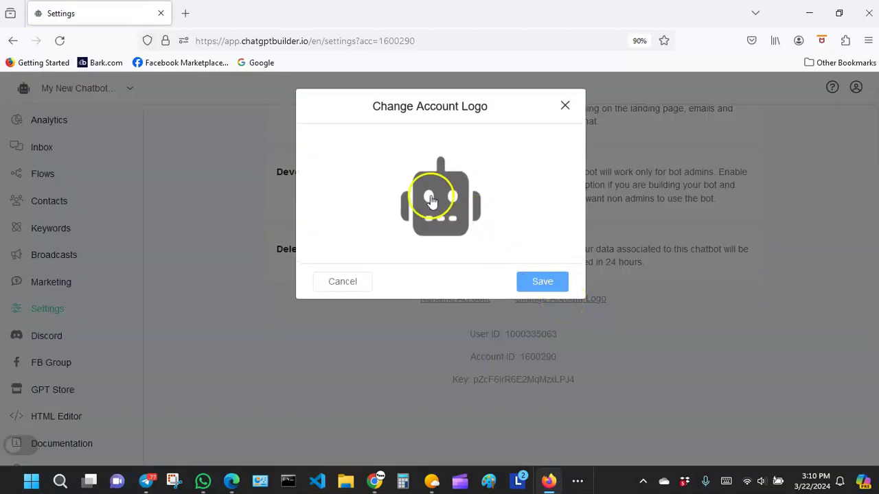
left_click(431, 200)
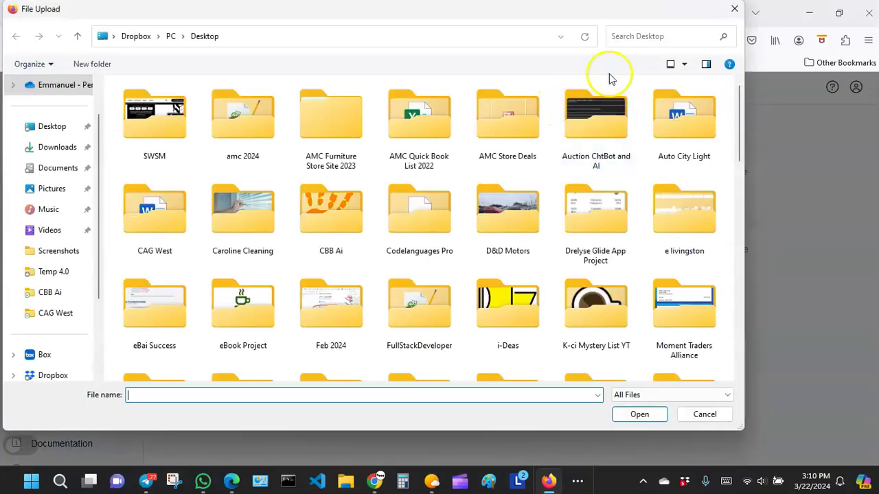
left_click(734, 9)
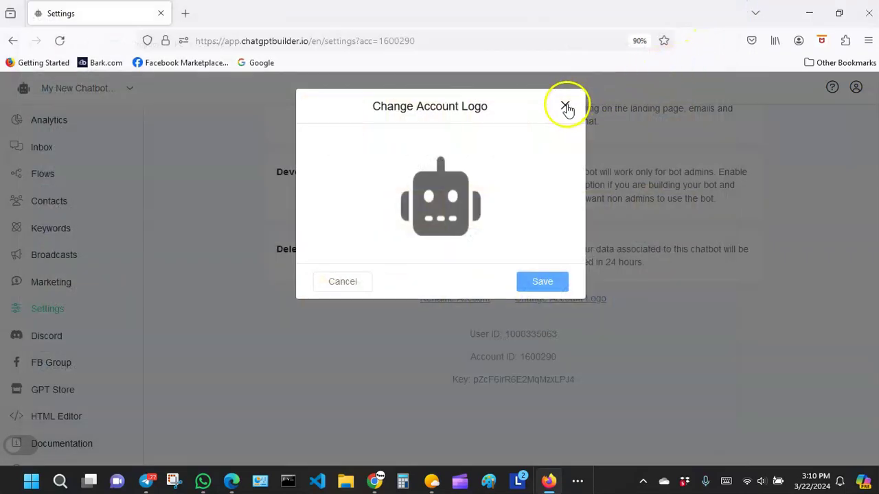
left_click(565, 107)
Step: Return to the top of the Settings page
scroll(172, 236, "up", 5)
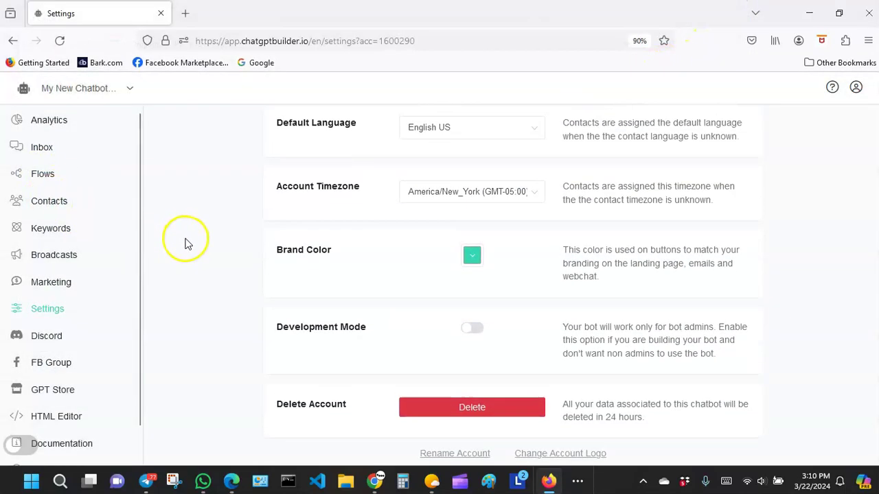
scroll(179, 240, "up", 3)
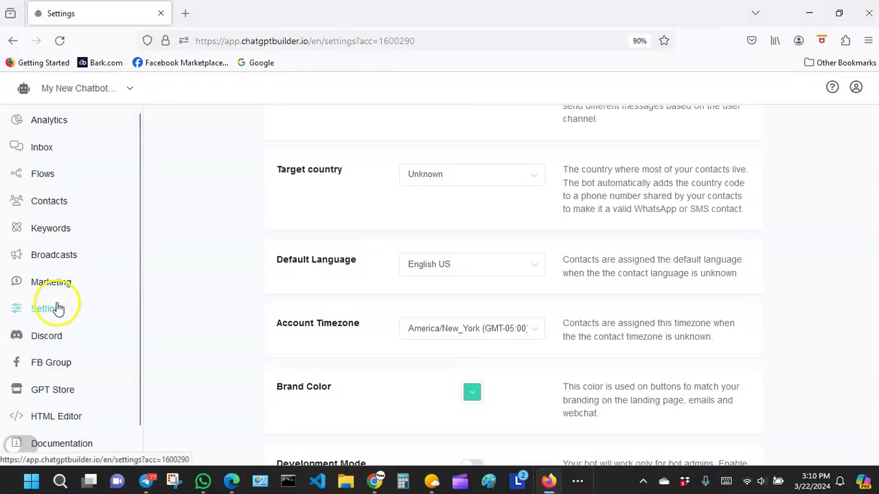
scroll(197, 271, "up", 5)
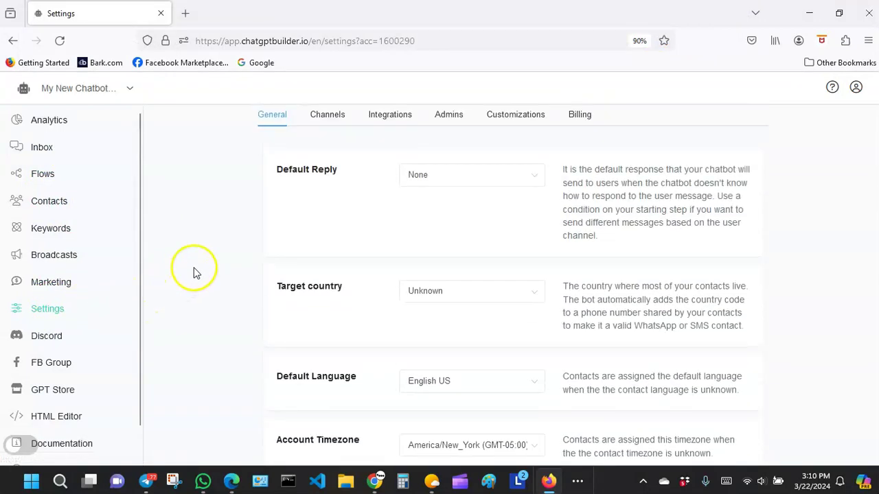
left_click(49, 310)
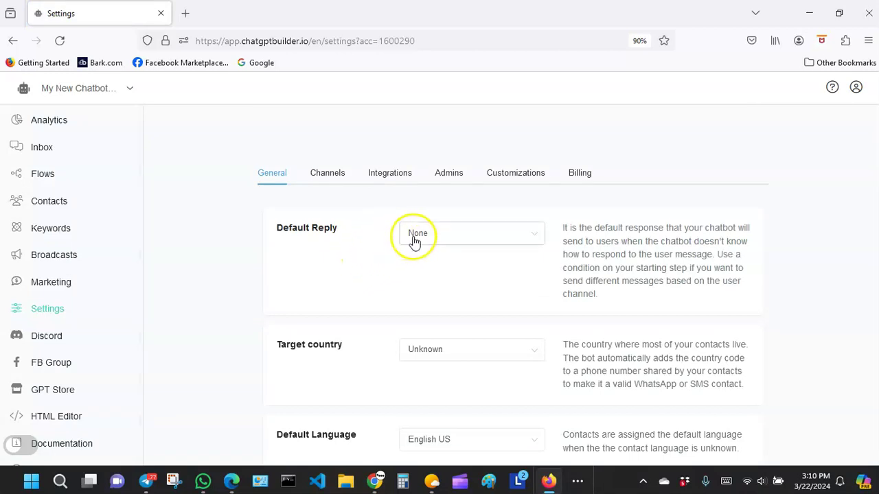
Step: Browse the Default Reply dropdown options, including Default Reply - Simple
left_click(415, 240)
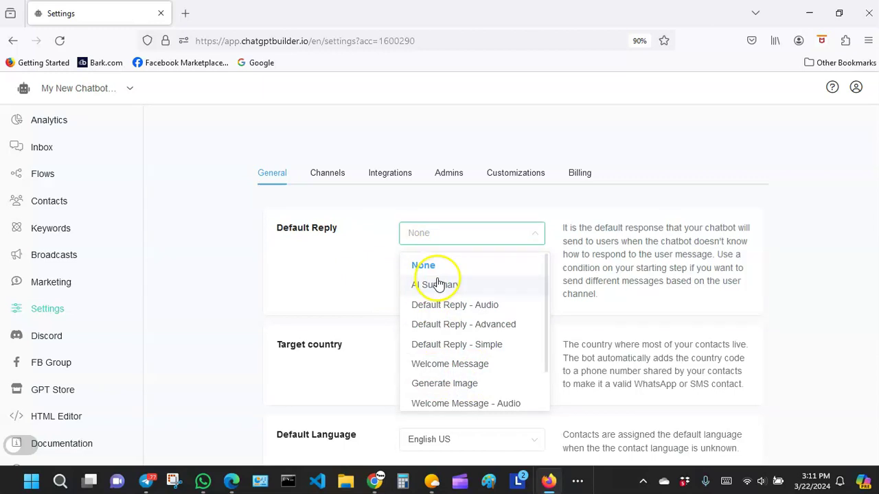
scroll(436, 283, "down", 2)
scroll(440, 291, "up", 2)
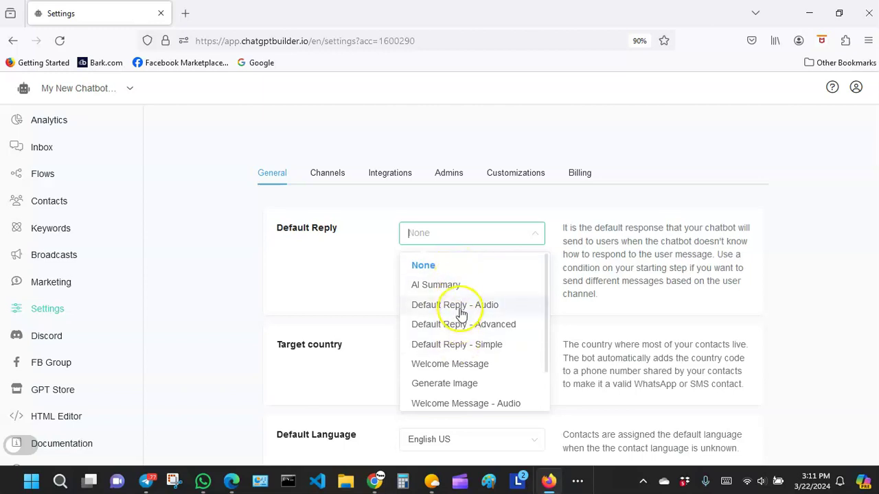
scroll(459, 311, "down", 2)
scroll(458, 310, "up", 2)
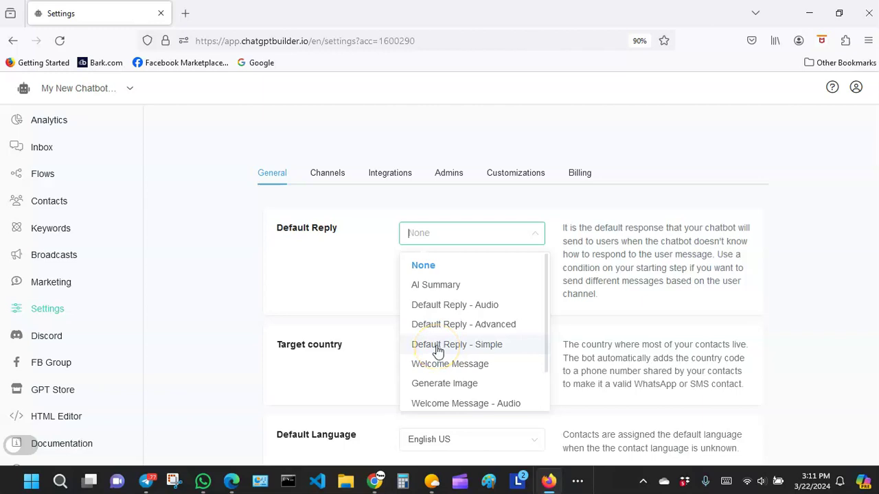
Step: Set Default Reply to 'Default Reply - Simple' and target country to United States
left_click(437, 349)
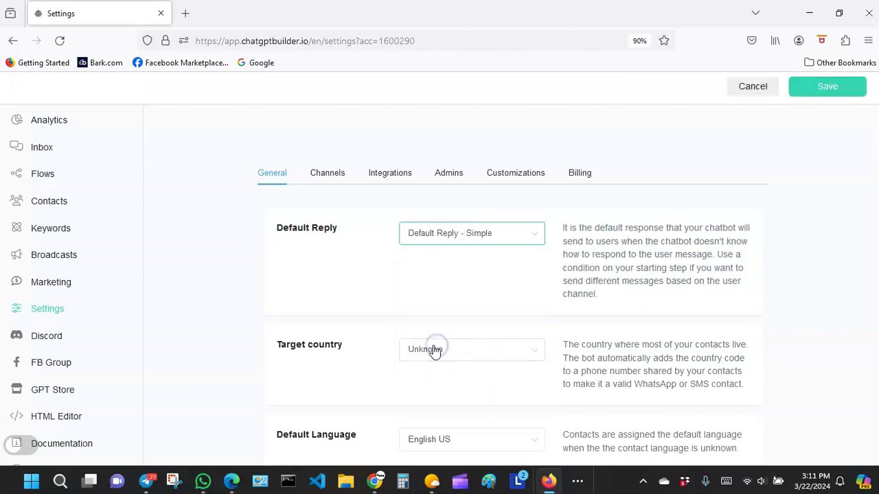
scroll(345, 285, "down", 1)
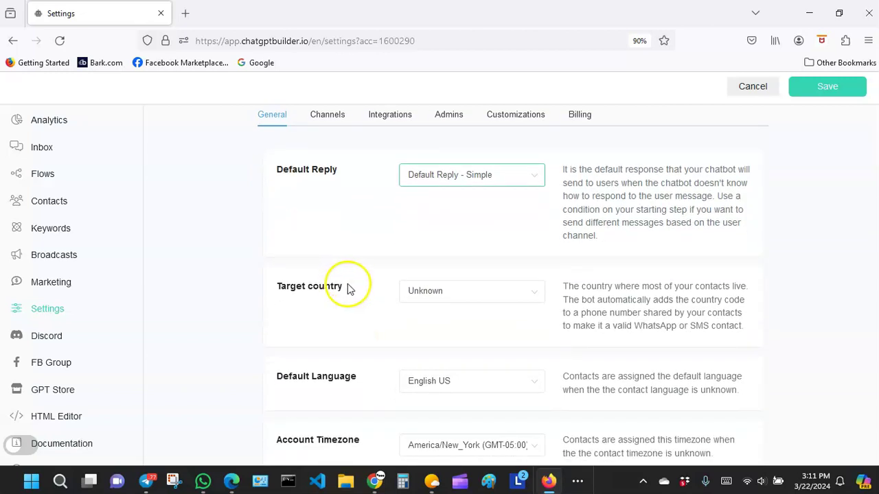
left_click(456, 296)
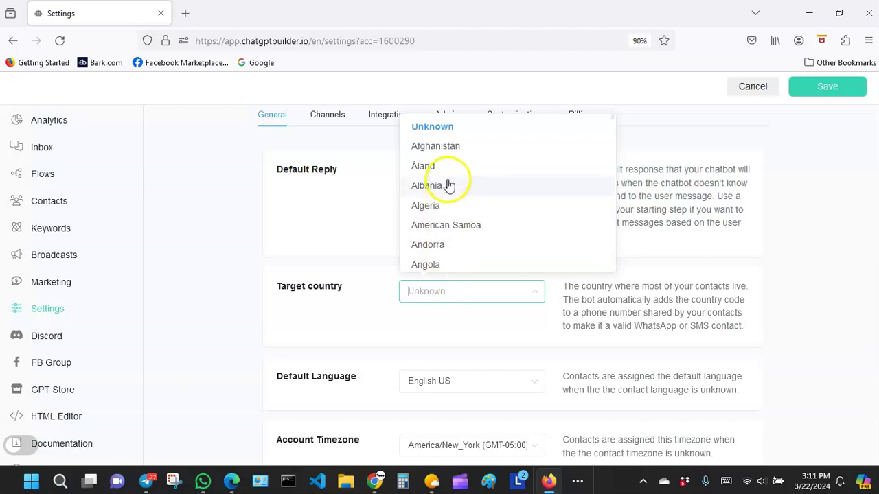
scroll(466, 236, "down", 4)
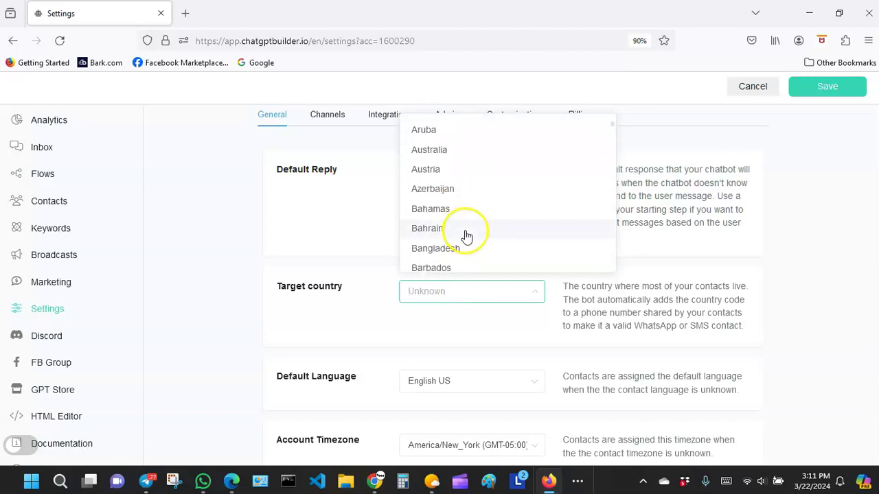
type("un")
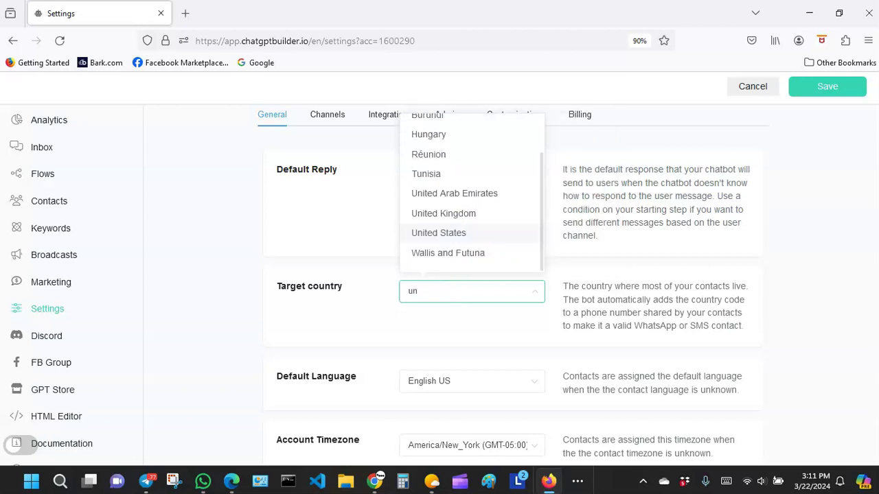
left_click(465, 233)
scroll(374, 241, "down", 3)
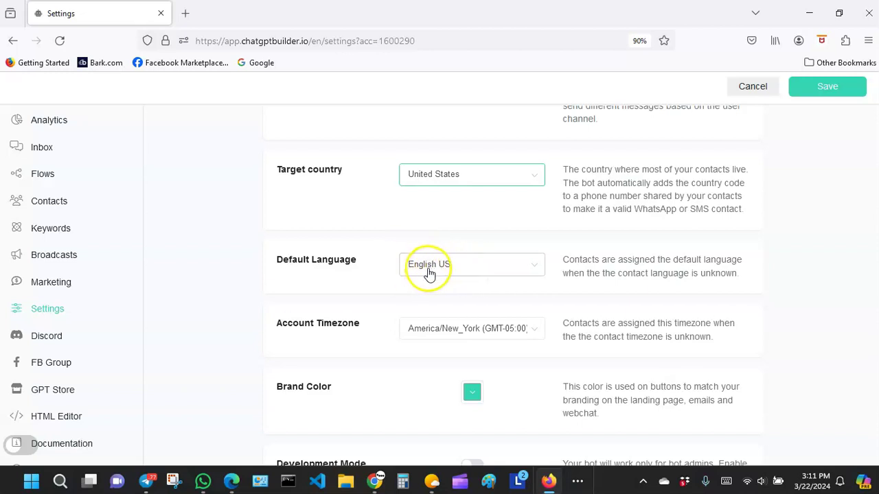
Step: Change the Brand Color from teal to green #0AB824 in the colour picker
scroll(426, 277, "down", 1)
scroll(425, 276, "down", 1)
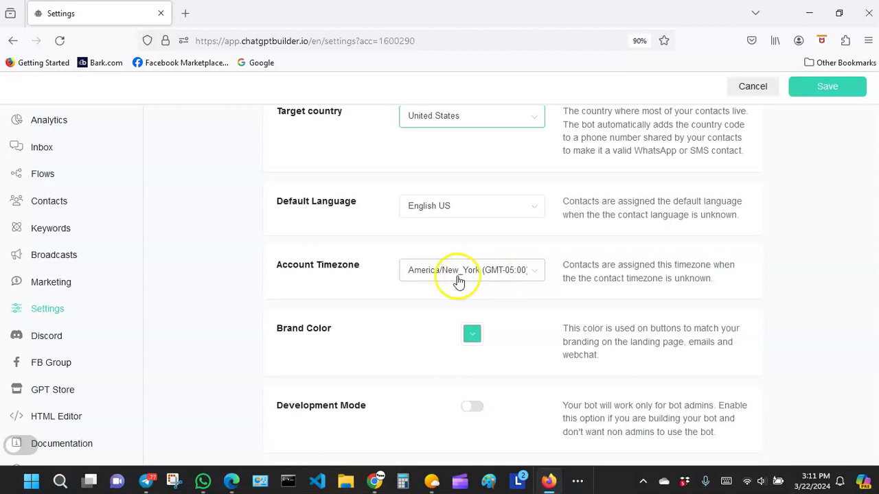
scroll(420, 291, "down", 1)
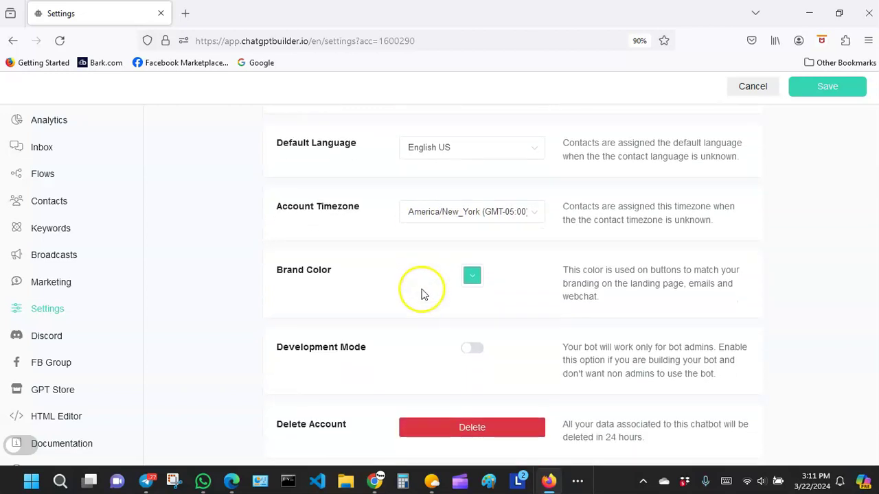
left_click(472, 277)
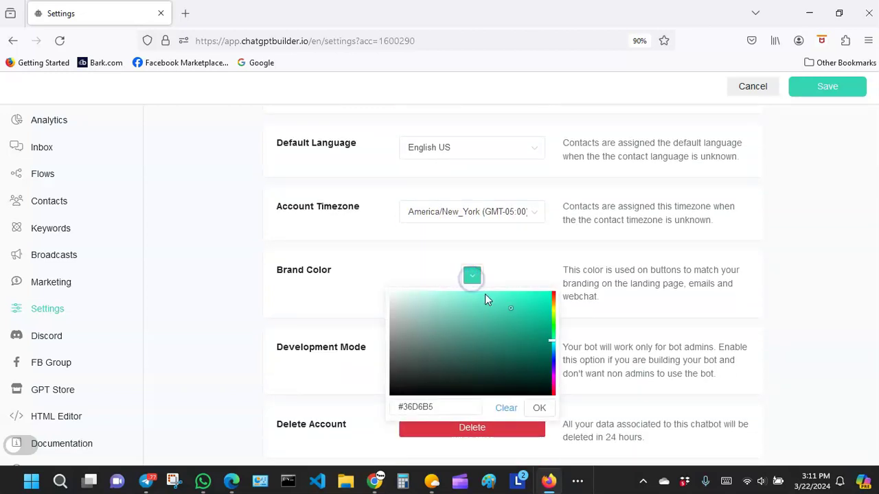
mouse_move(508, 307)
left_mouse_down()
mouse_move(513, 320)
mouse_move(529, 308)
left_mouse_up()
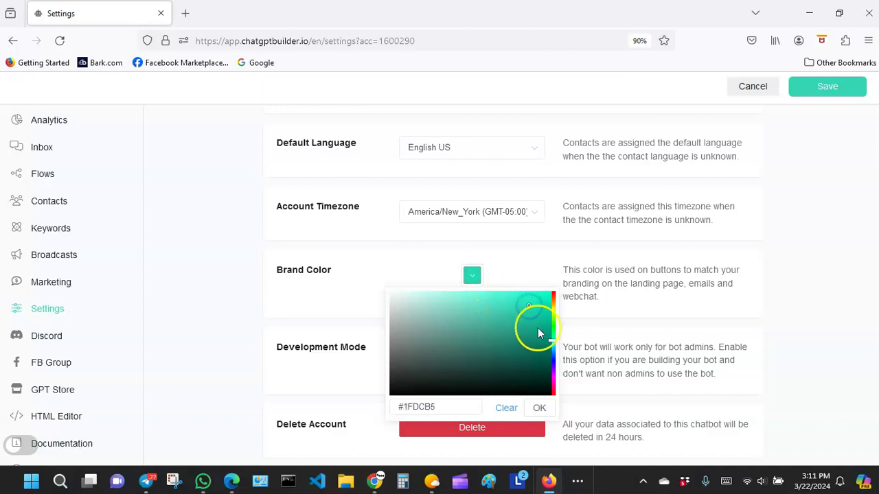
mouse_move(553, 341)
left_mouse_down()
mouse_move(554, 330)
mouse_move(540, 339)
left_mouse_up()
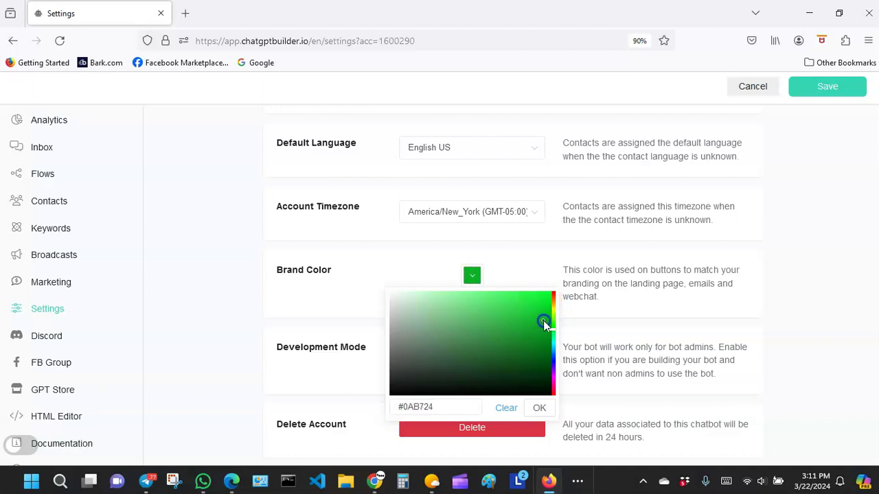
left_click(539, 409)
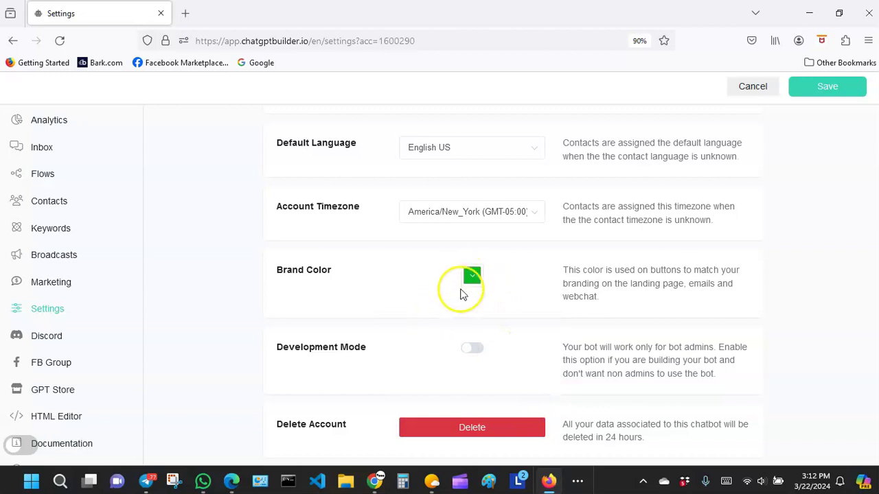
scroll(408, 280, "down", 2)
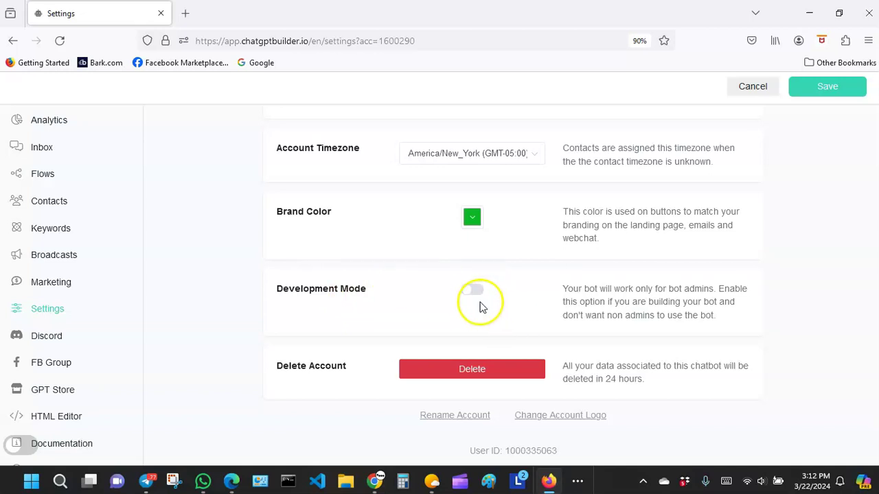
scroll(490, 296, "up", 2)
scroll(490, 295, "up", 3)
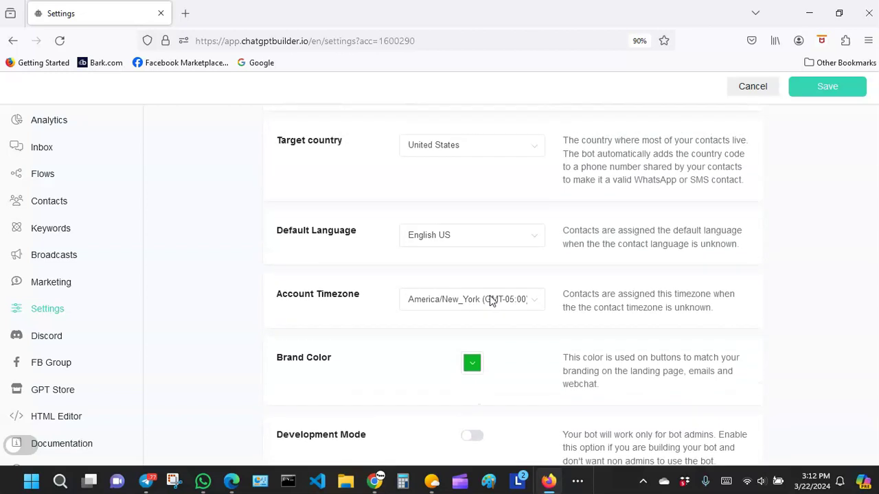
scroll(563, 172, "up", 3)
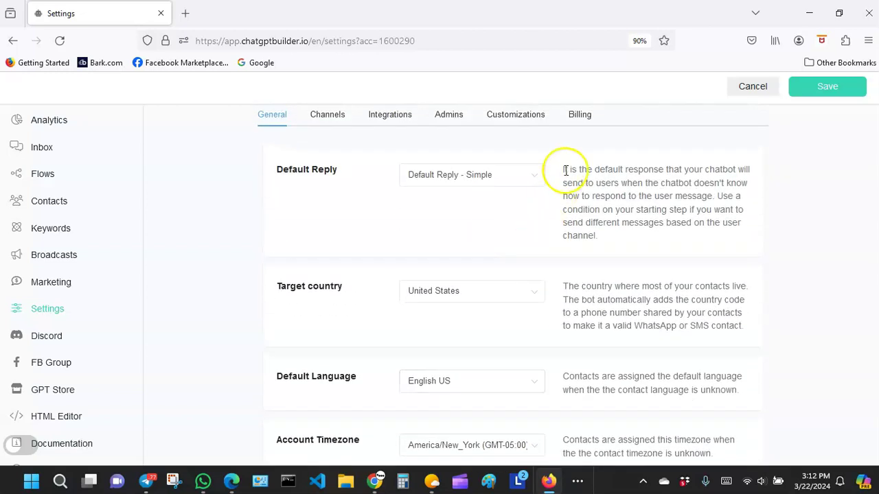
scroll(608, 177, "down", 2)
scroll(620, 221, "down", 5)
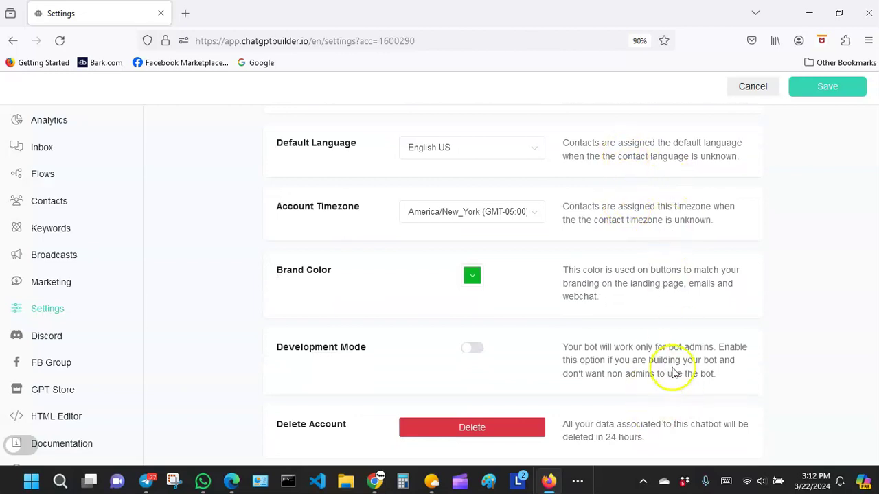
scroll(614, 268, "down", 3)
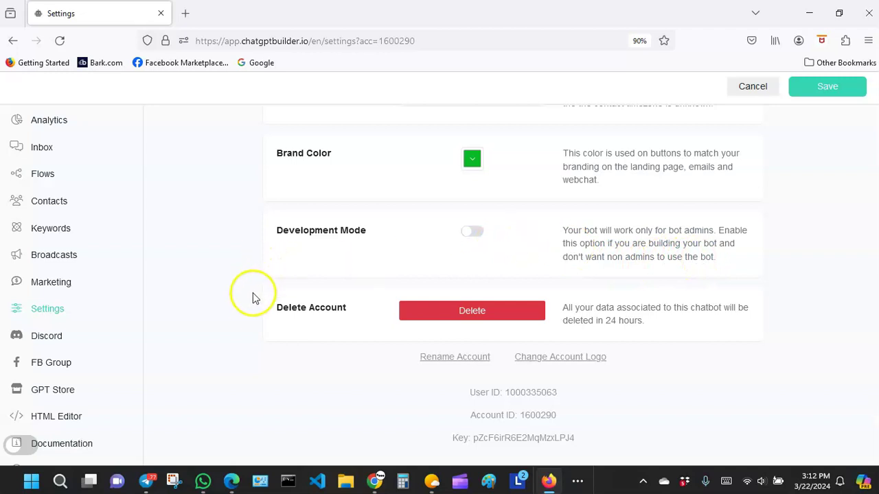
scroll(309, 329, "down", 1)
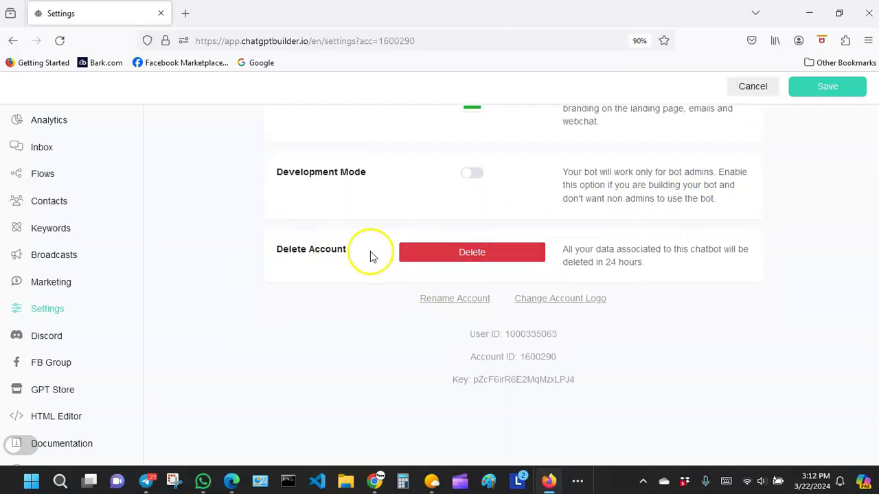
scroll(433, 249, "down", 1)
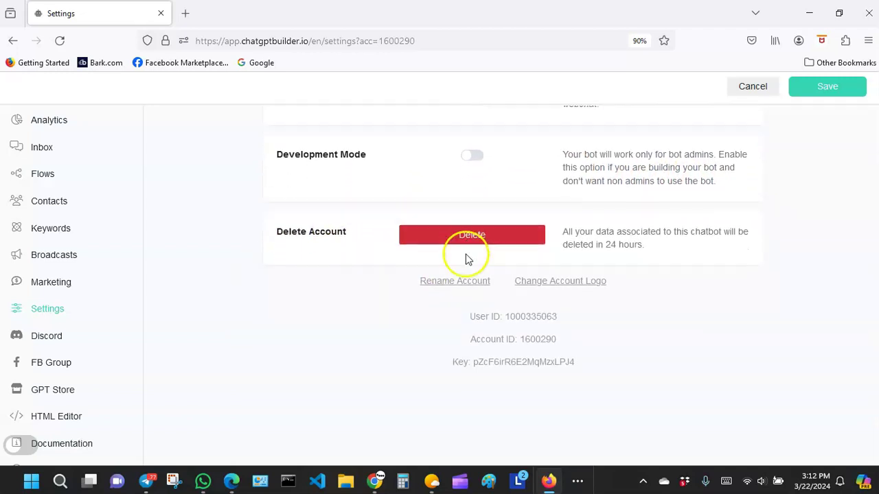
scroll(426, 271, "up", 2)
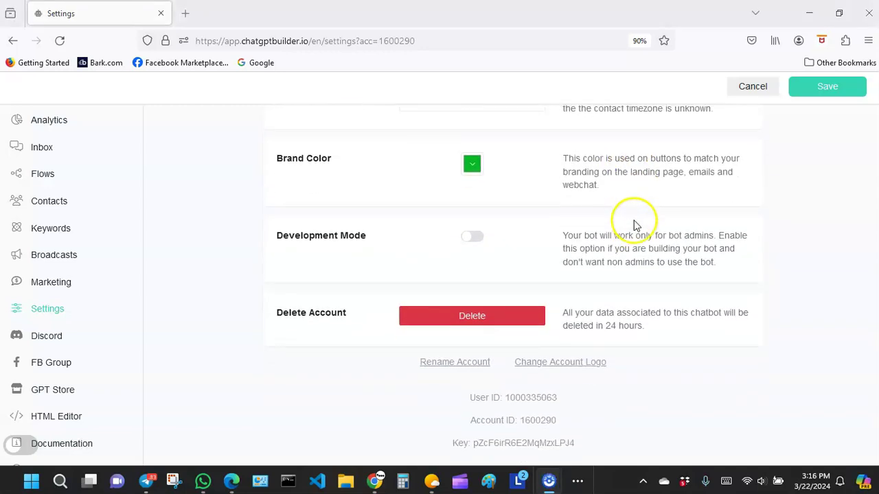
Step: Save the General settings and confirm the Success message appears
scroll(633, 224, "up", 2)
scroll(633, 224, "up", 5)
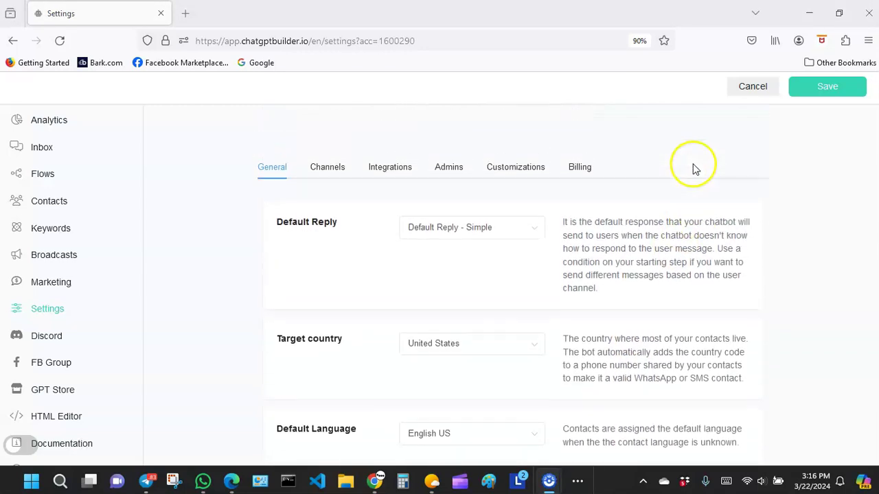
left_click(826, 88)
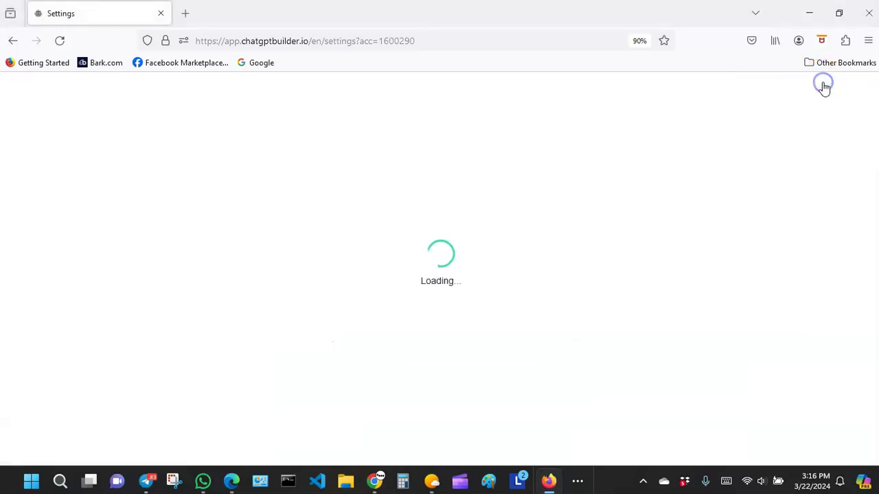
scroll(334, 312, "down", 4)
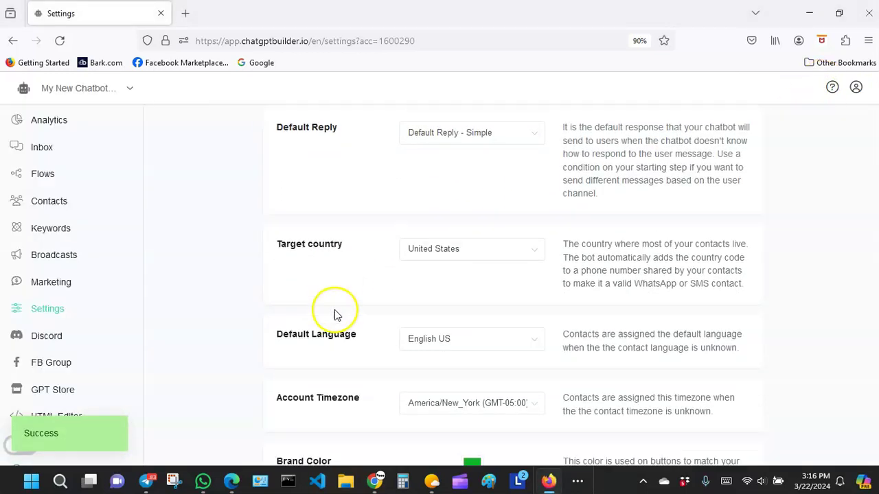
scroll(335, 312, "down", 3)
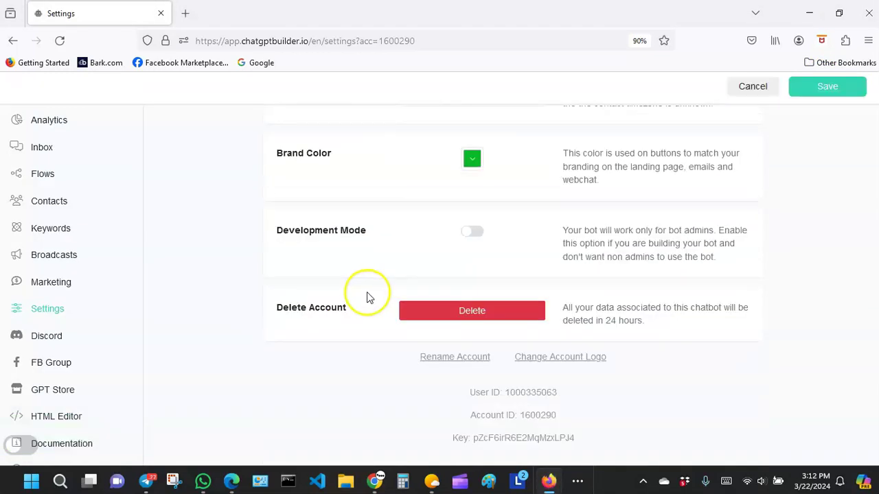
scroll(369, 294, "up", 3)
scroll(366, 295, "up", 3)
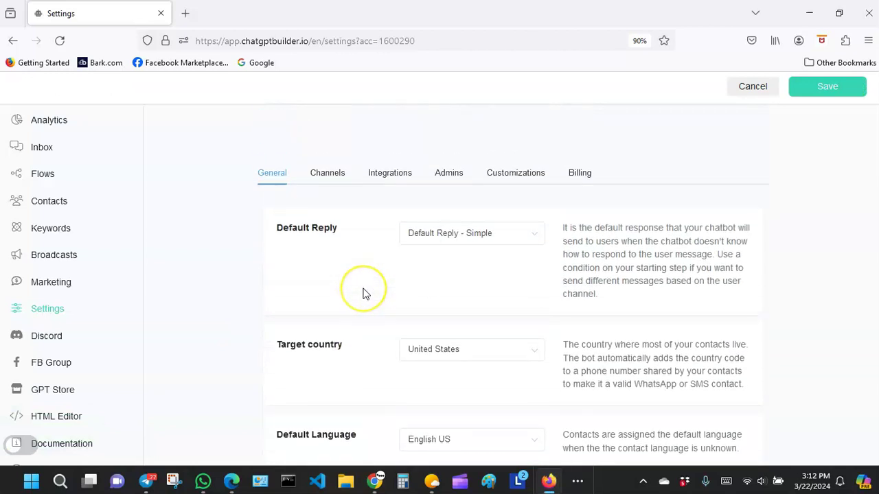